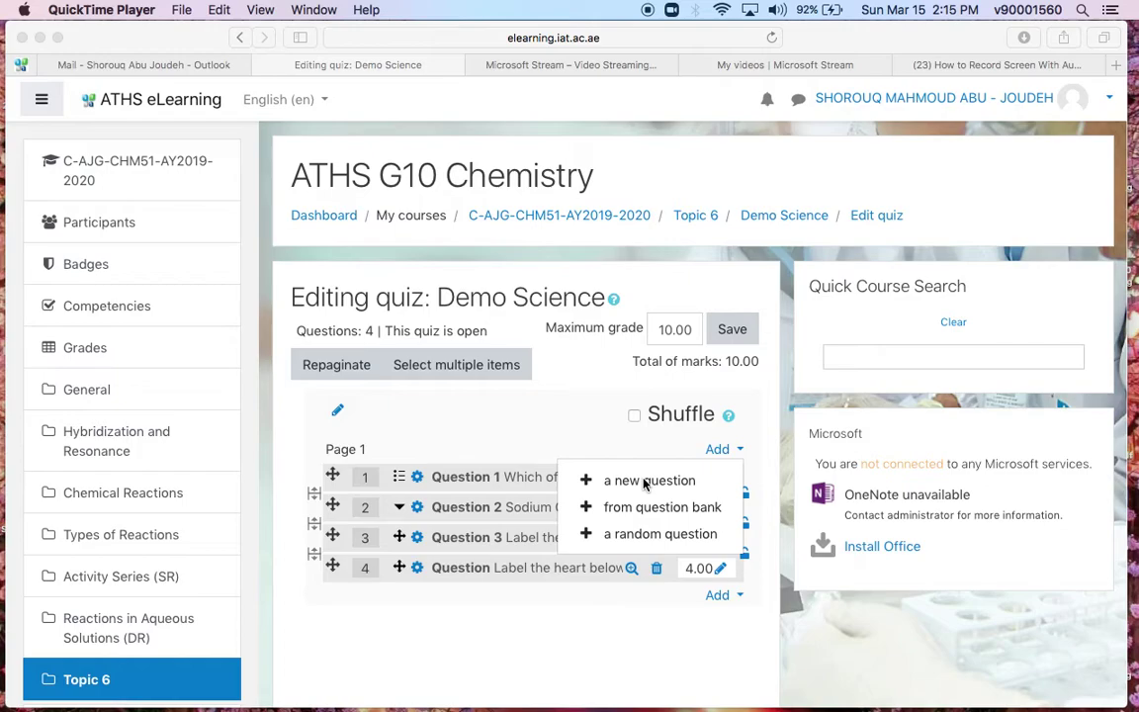
- Add a new question of the type Select missing words to the Demo Science quiz
{"action": "left_click", "coordinate": [622, 485]}
{"action": "left_click", "coordinate": [622, 483]}
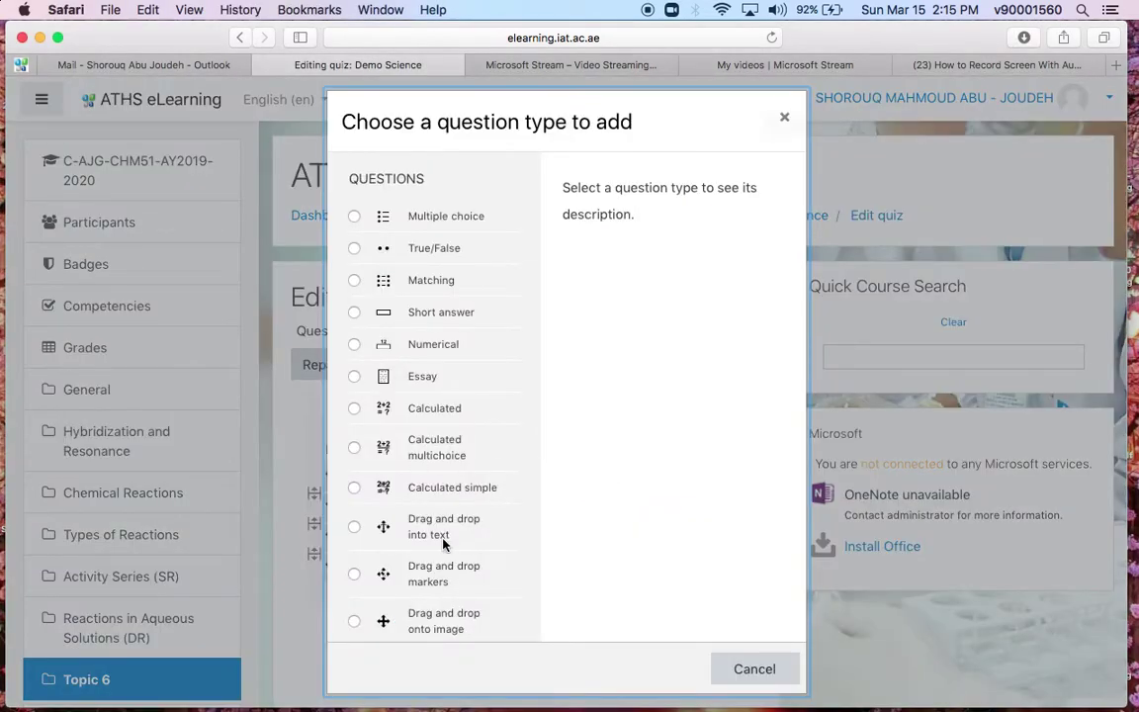
{"action": "scroll", "coordinate": [444, 543], "scroll_direction": "down", "scroll_amount": 5}
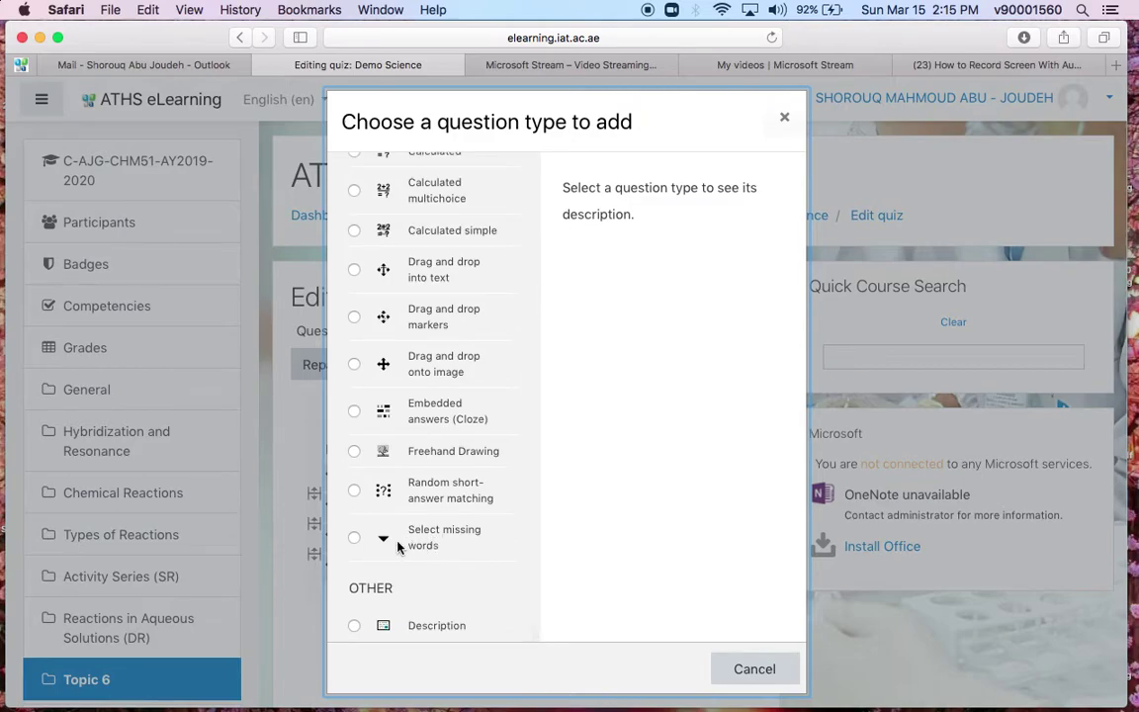
{"action": "left_click", "coordinate": [353, 539]}
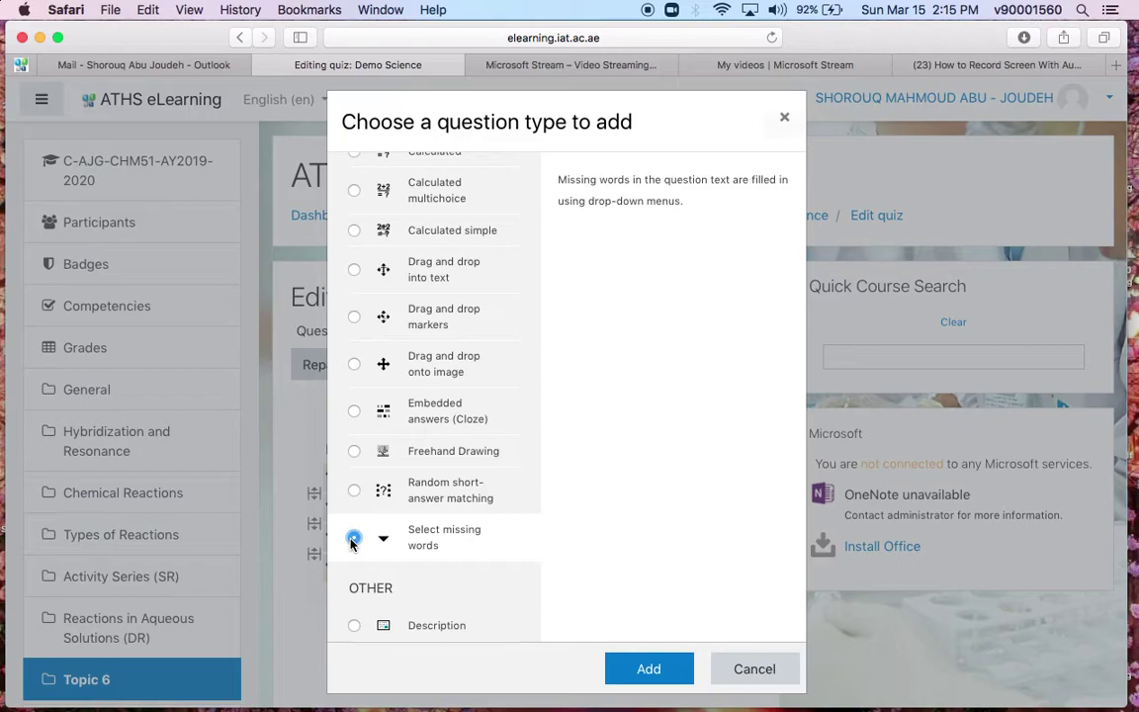
{"action": "left_click", "coordinate": [649, 680]}
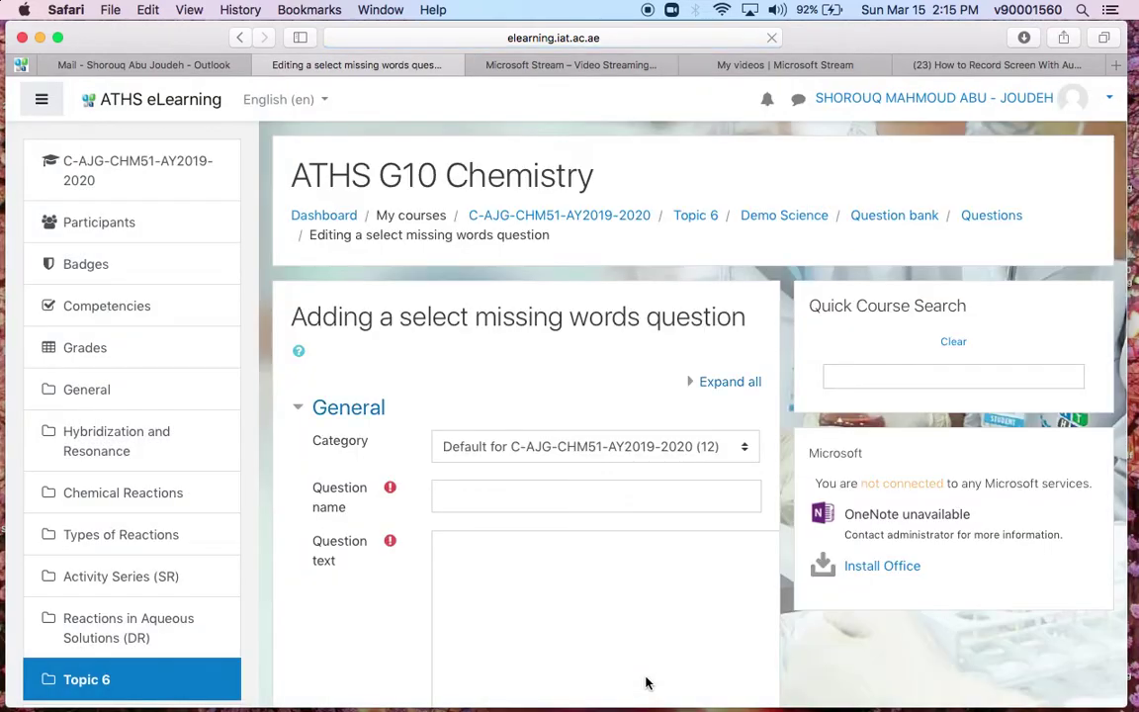
- Name the question "Question" and enter the question text "Water is a [[x]] molecule."
{"action": "left_click", "coordinate": [498, 492]}
{"action": "type", "text": "Question"}
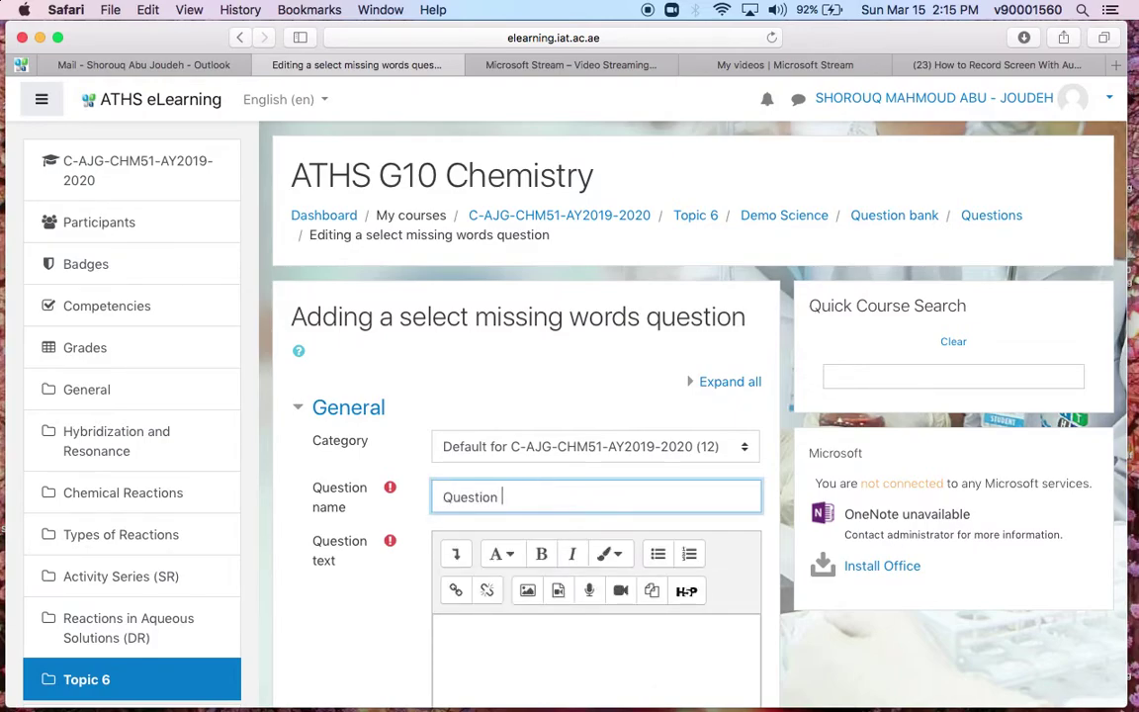
{"action": "scroll", "coordinate": [524, 481], "scroll_direction": "down", "scroll_amount": 5}
{"action": "left_click", "coordinate": [524, 481]}
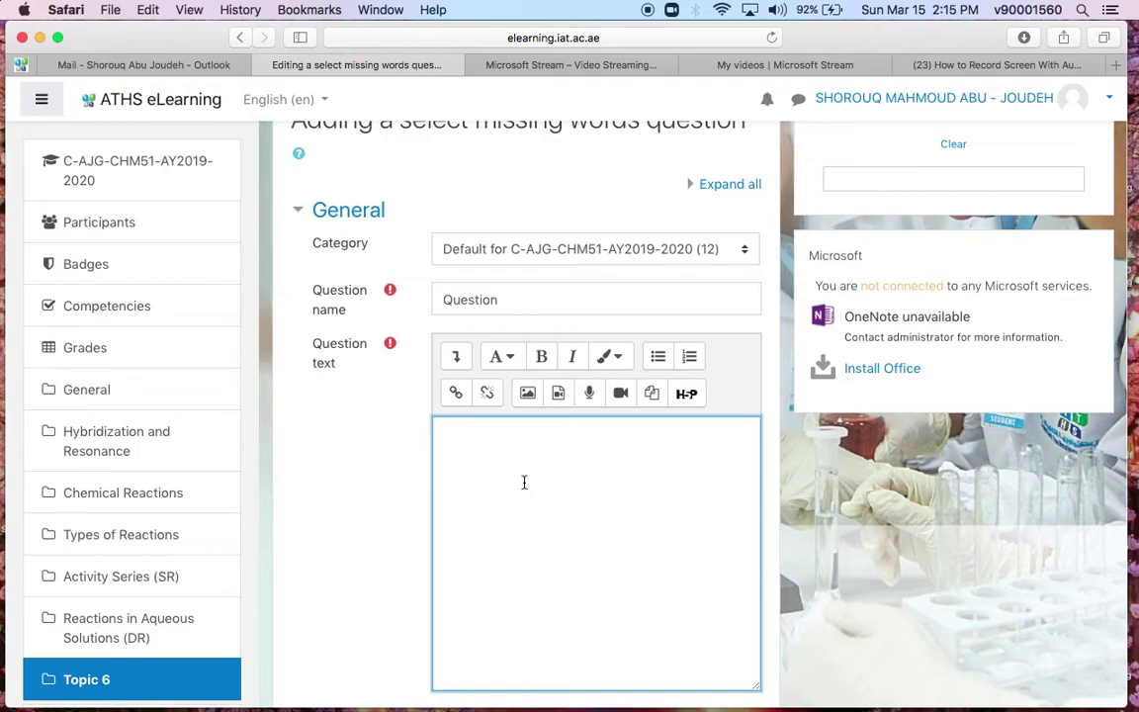
{"action": "type", "text": "Wat"}
{"action": "type", "text": "er is a "}
{"action": "type", "text": "_______"}
{"action": "key", "text": "BackSpace"}
{"action": "key", "text": "BackSpace"}
{"action": "key", "text": "BackSpace"}
{"action": "key", "text": "BackSpace"}
{"action": "key", "text": "BackSpace"}
{"action": "key", "text": "BackSpace"}
{"action": "key", "text": "BackSpace"}
{"action": "type", "text": "[[x]]"}
{"action": "type", "text": "molecule."}
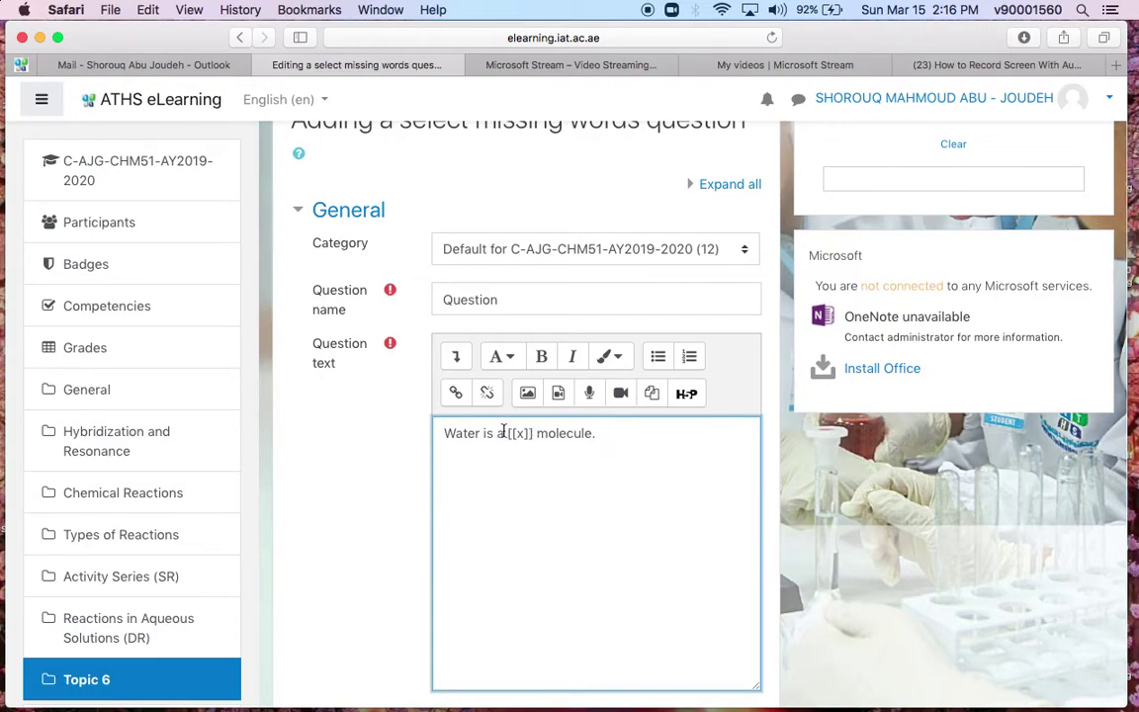
- Enter "non polar" as the answer for choice 1 and "polar" as the answer for choice 2
{"action": "scroll", "coordinate": [756, 630], "scroll_direction": "down", "scroll_amount": 10}
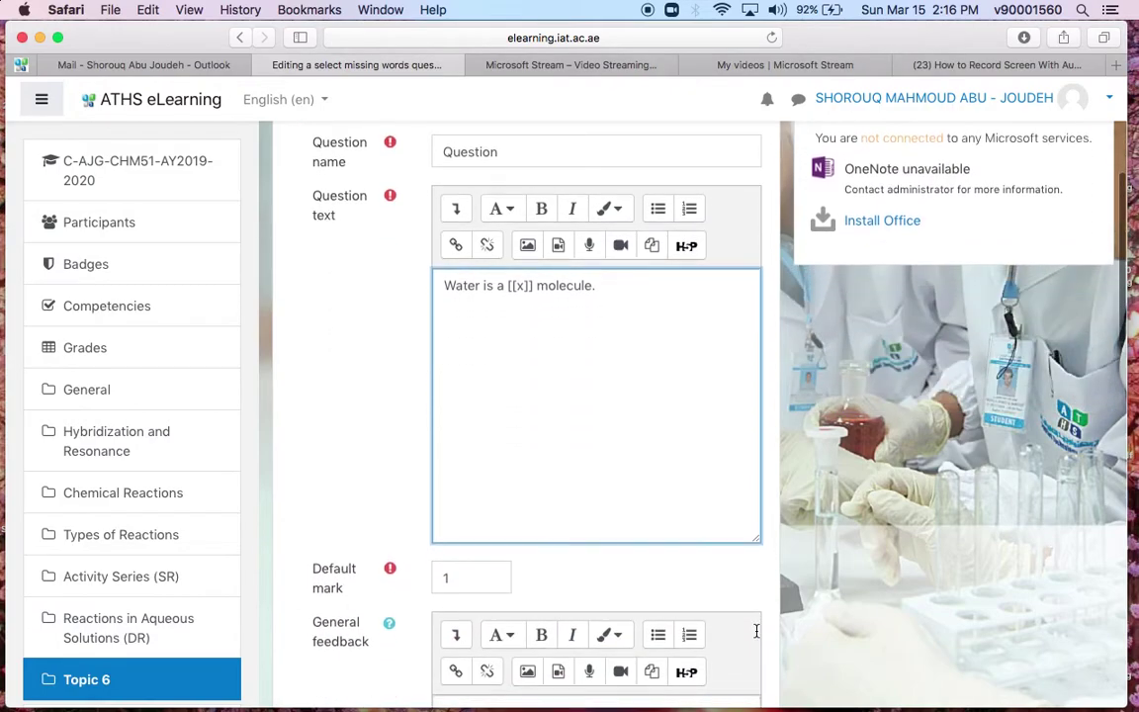
{"action": "scroll", "coordinate": [757, 631], "scroll_direction": "down", "scroll_amount": 2}
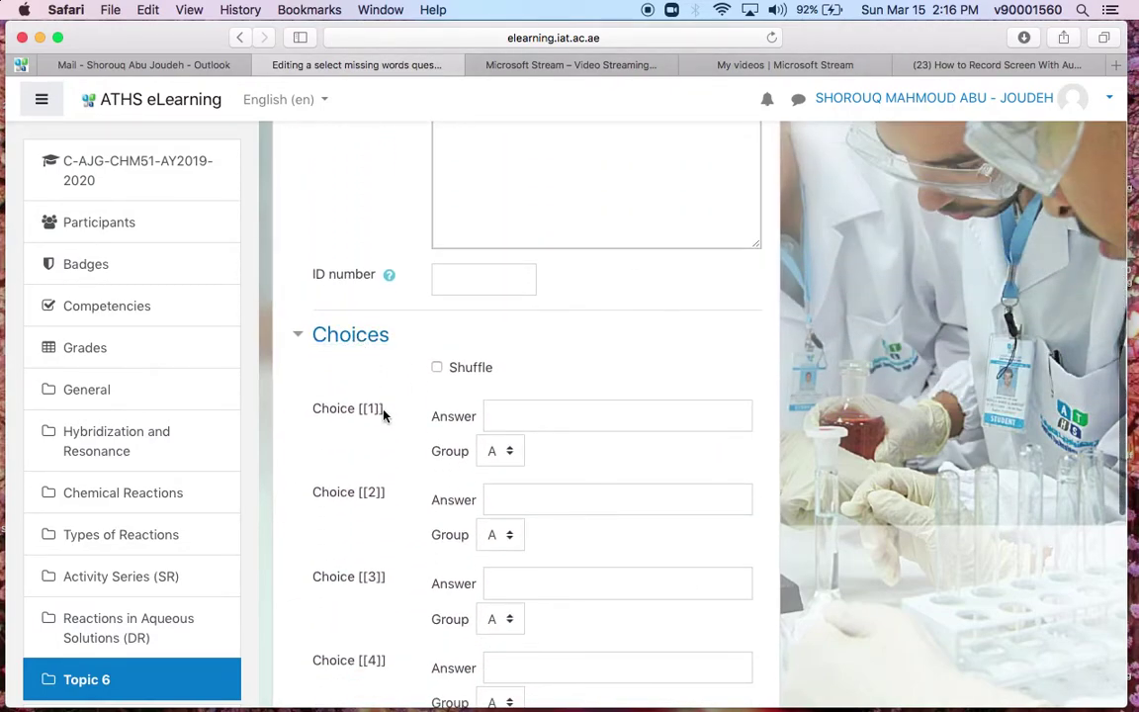
{"action": "scroll", "coordinate": [382, 413], "scroll_direction": "down", "scroll_amount": 1}
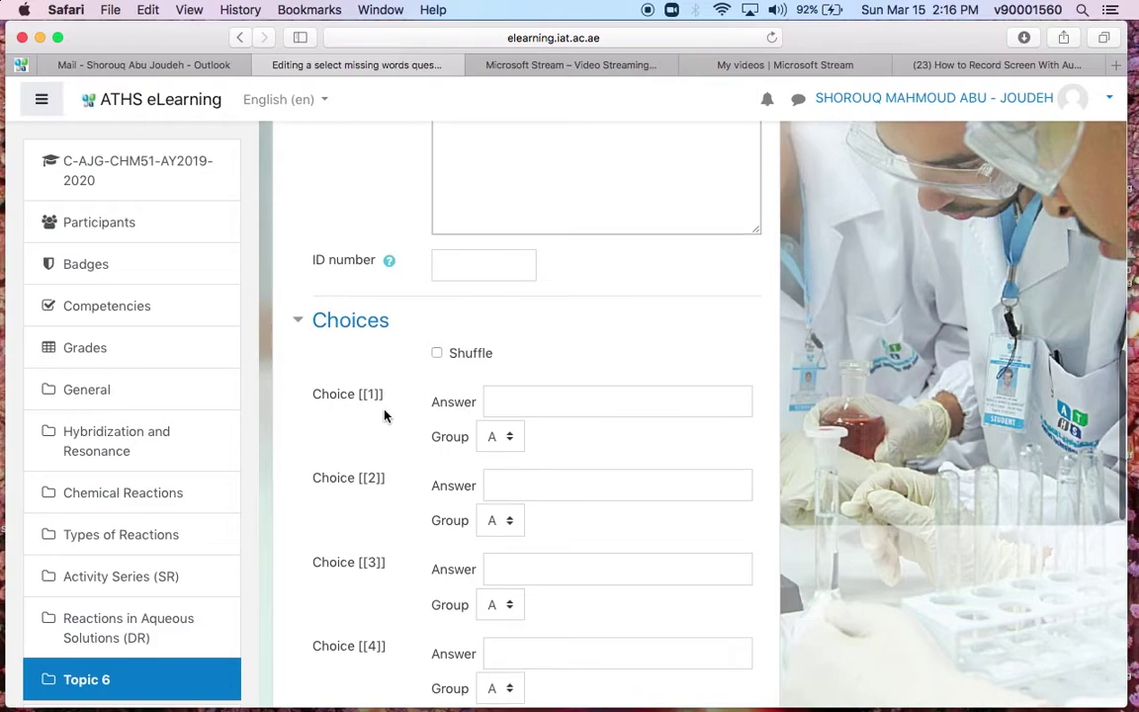
{"action": "left_click", "coordinate": [537, 401]}
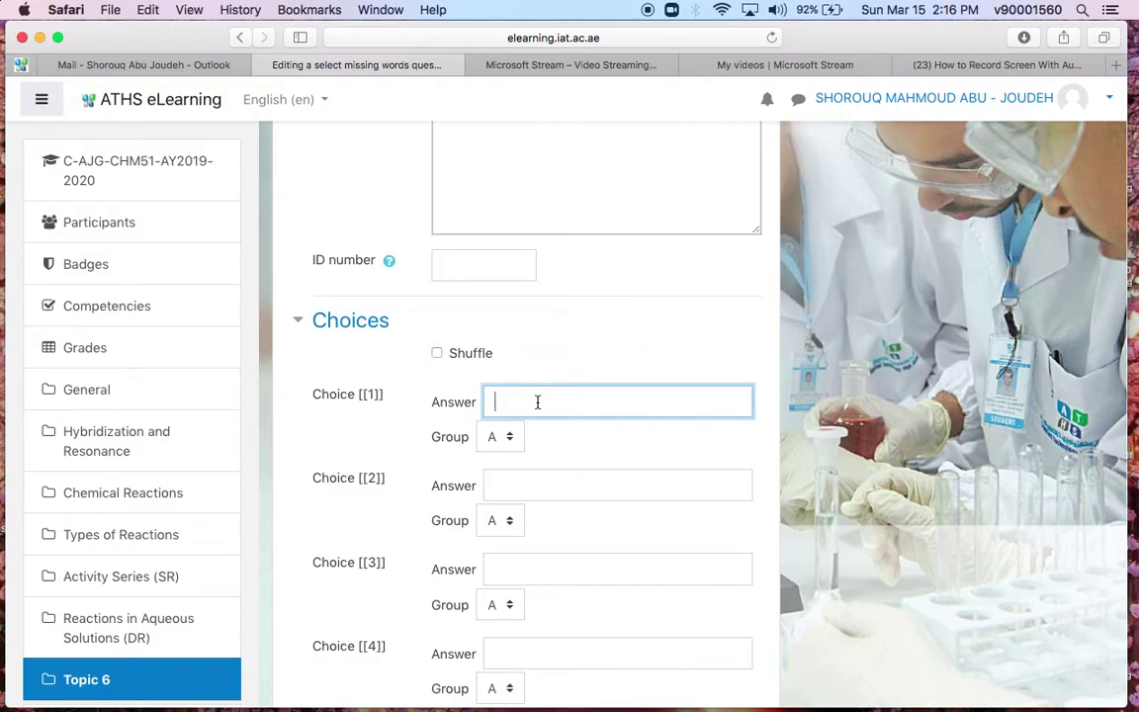
{"action": "type", "text": "polar"}
{"action": "left_click", "coordinate": [510, 500]}
{"action": "type", "text": "non"}
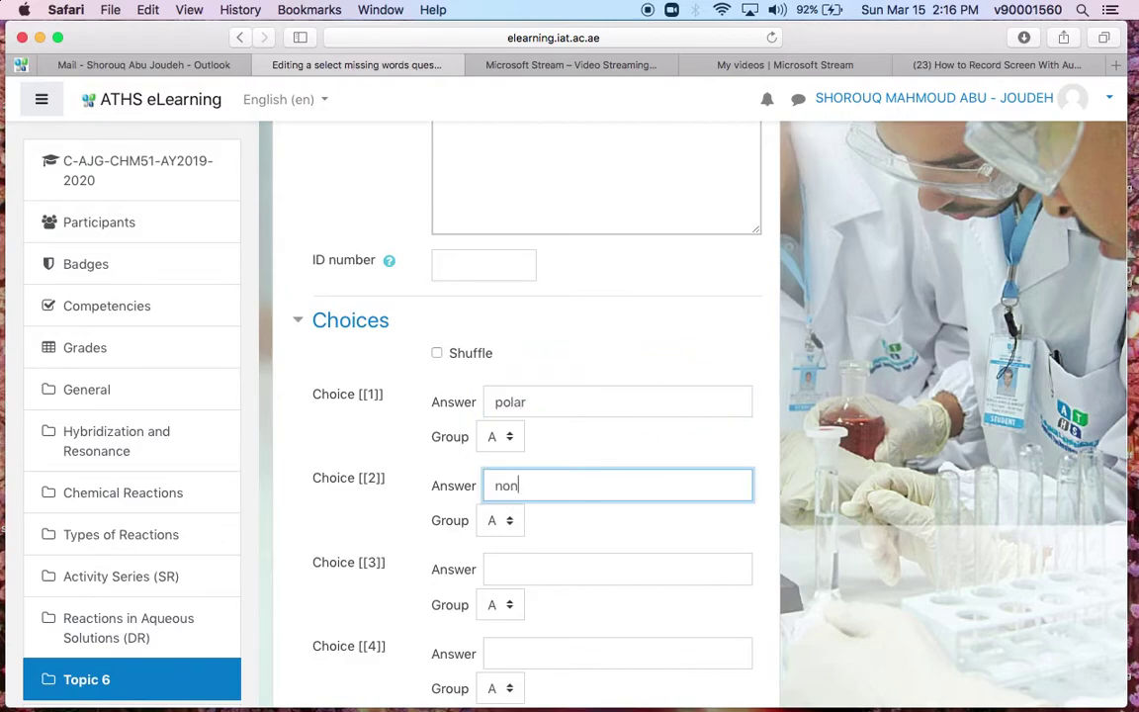
{"action": "key", "text": "BackSpace"}
{"action": "key", "text": "BackSpace"}
{"action": "key", "text": "BackSpace"}
{"action": "double_click", "coordinate": [487, 402]}
{"action": "type", "text": "non polar"}
{"action": "scroll", "coordinate": [480, 414], "scroll_direction": "up", "scroll_amount": 1}
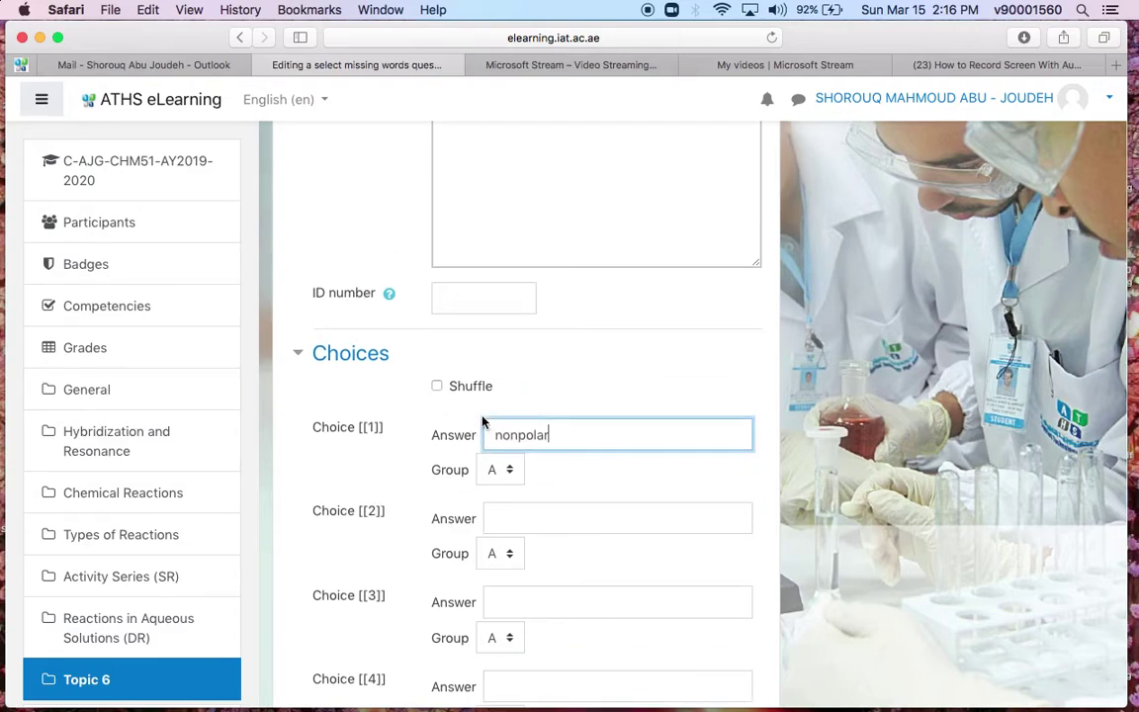
{"action": "left_click", "coordinate": [516, 521]}
{"action": "type", "text": "polar"}
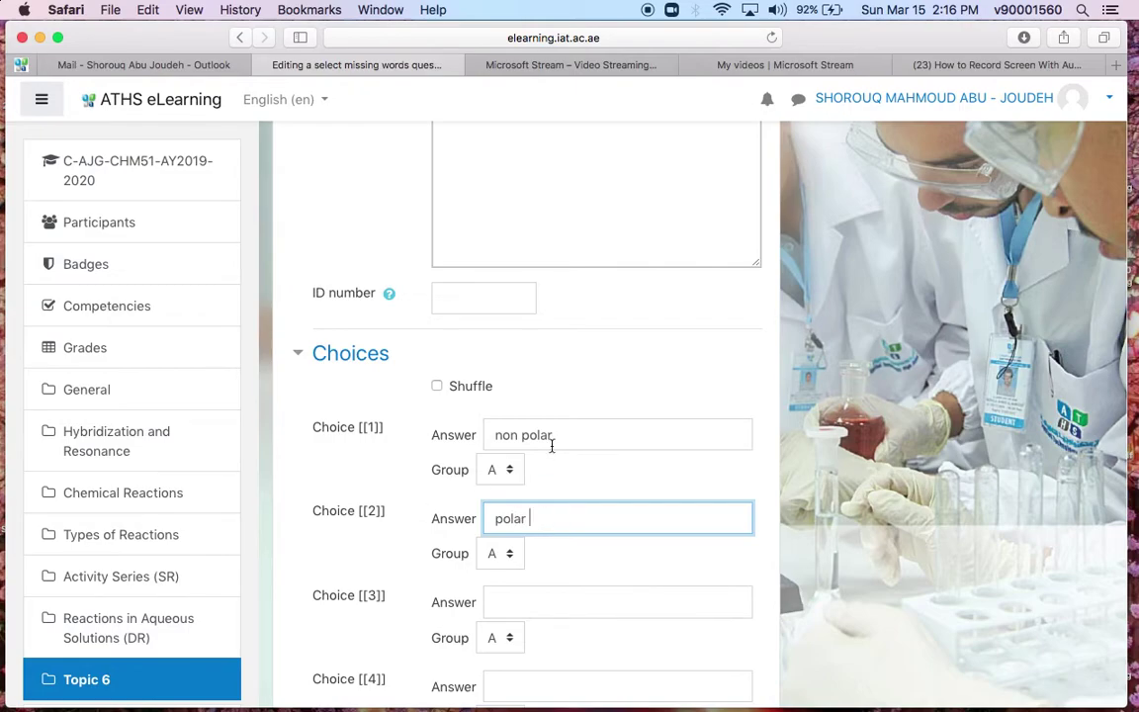
- Change the gap placeholder in the question text from x to [[2]] and save the question
{"action": "scroll", "coordinate": [405, 515], "scroll_direction": "down", "scroll_amount": 1}
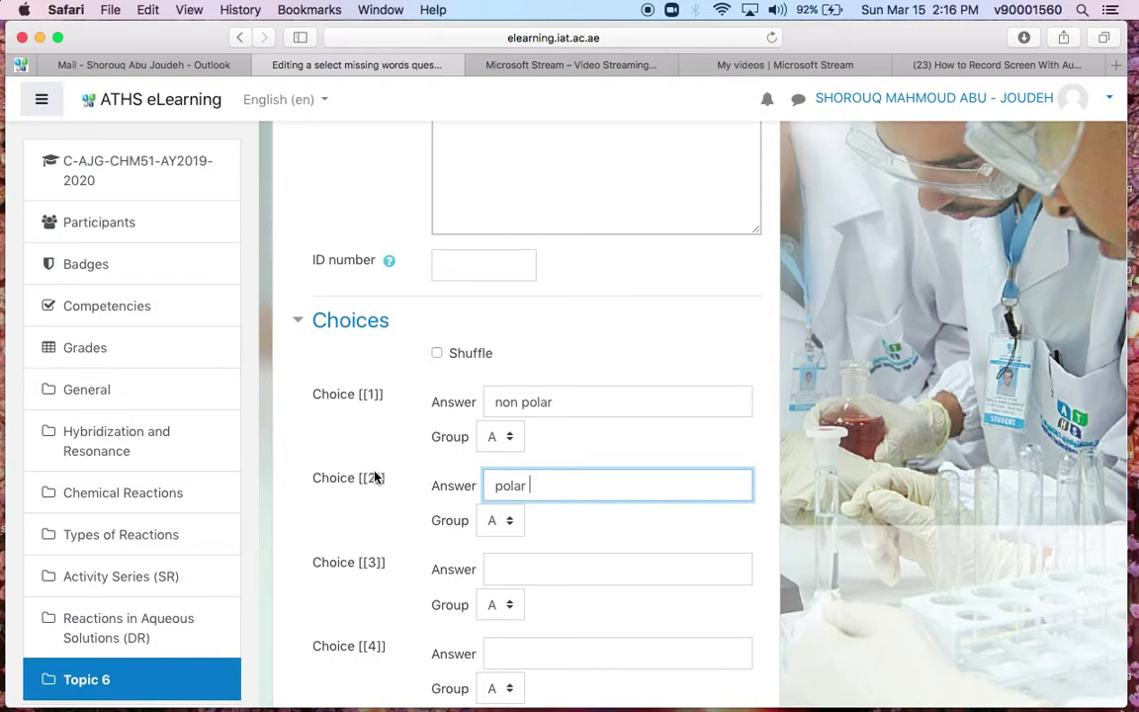
{"action": "scroll", "coordinate": [477, 292], "scroll_direction": "up", "scroll_amount": 10}
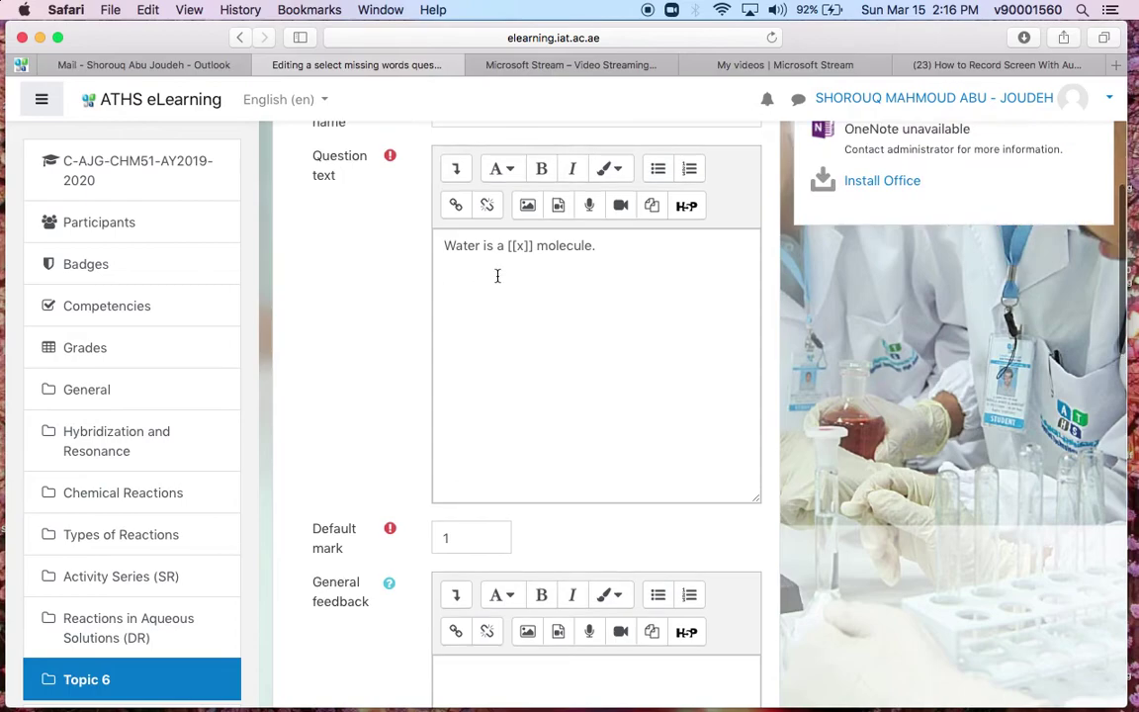
{"action": "left_click", "coordinate": [523, 246]}
{"action": "key", "text": "BackSpace"}
{"action": "type", "text": "2"}
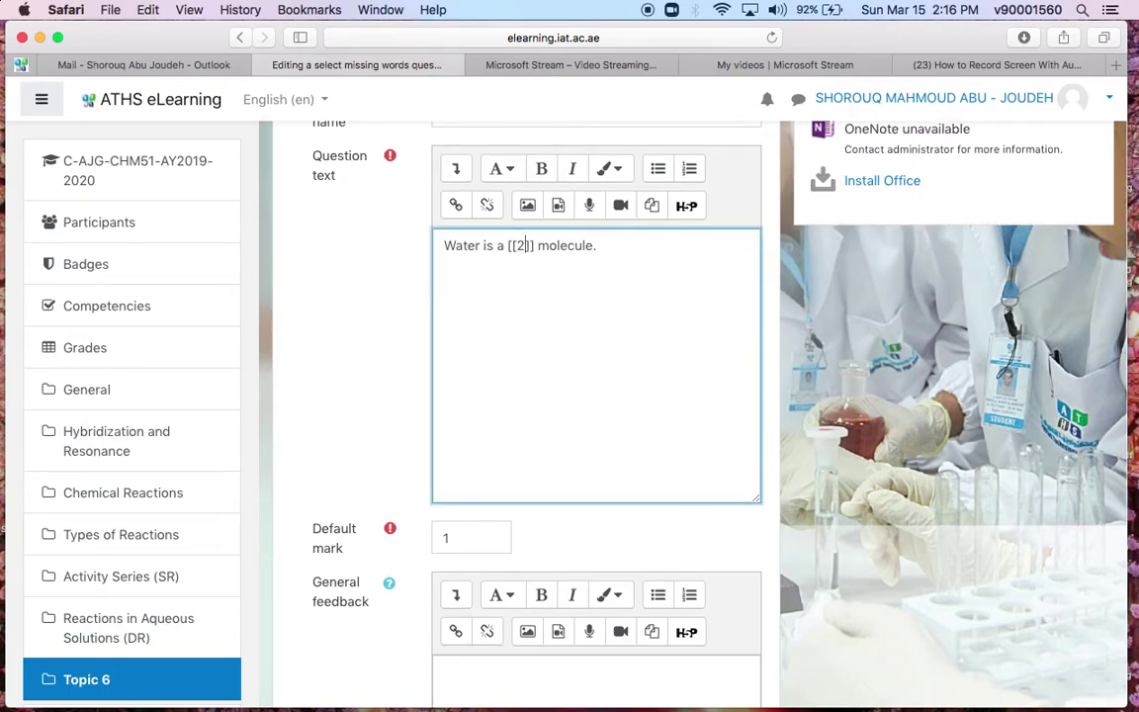
{"action": "left_click", "coordinate": [628, 257]}
{"action": "scroll", "coordinate": [690, 450], "scroll_direction": "down", "scroll_amount": 1}
{"action": "scroll", "coordinate": [690, 450], "scroll_direction": "down", "scroll_amount": 10}
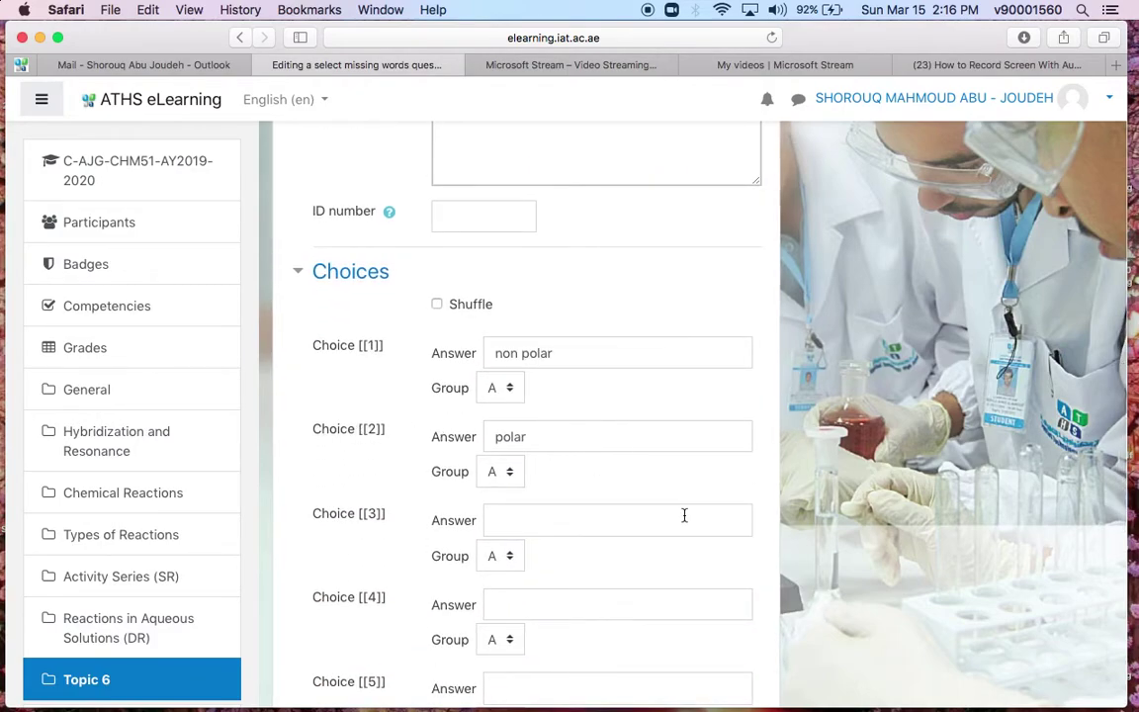
{"action": "scroll", "coordinate": [684, 516], "scroll_direction": "down", "scroll_amount": 10}
{"action": "left_click", "coordinate": [495, 472]}
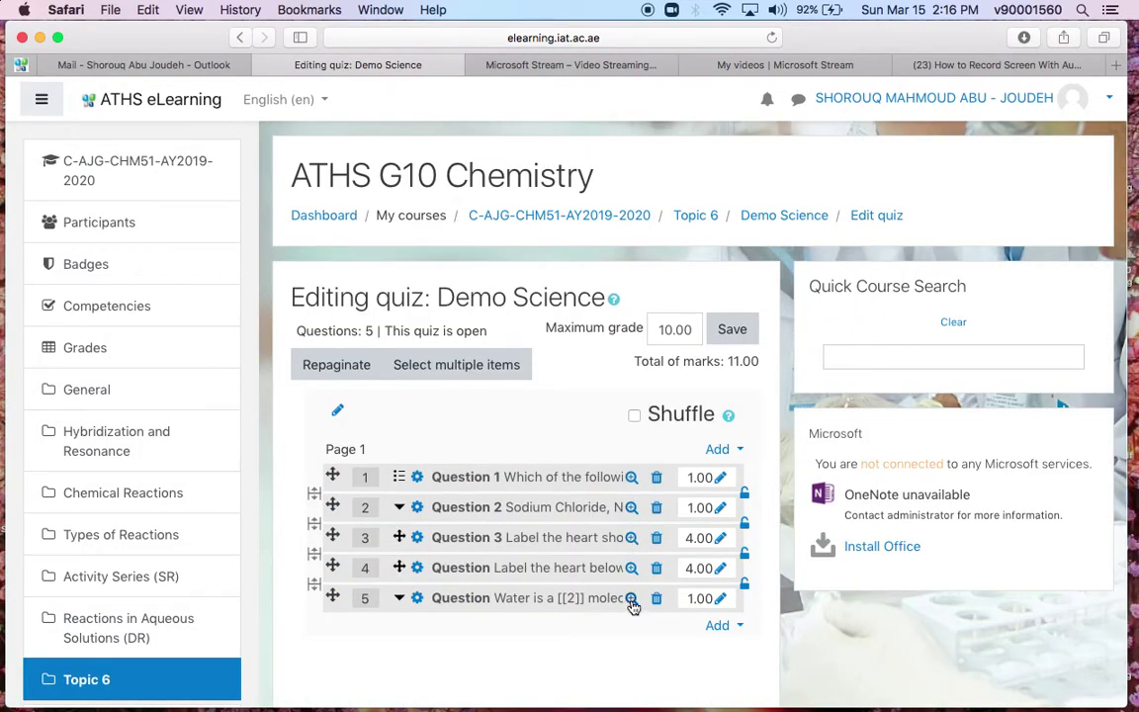
- Preview the water question in an enlarged window, check the answer "polar", and close the preview
{"action": "left_click", "coordinate": [632, 600]}
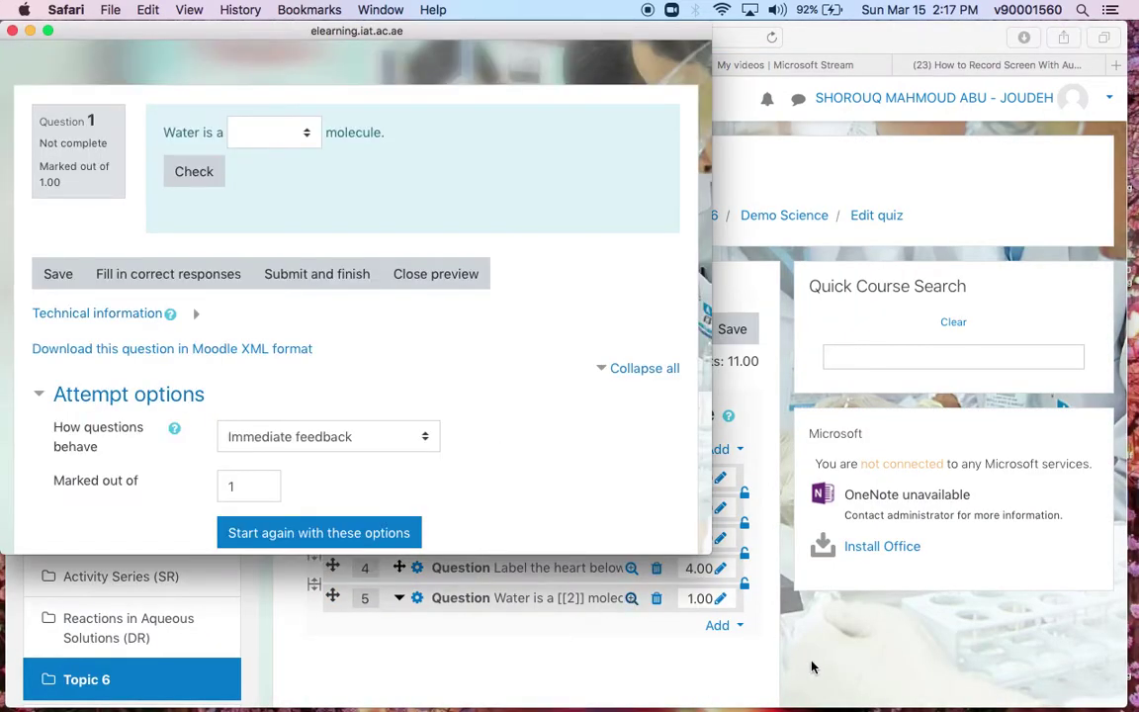
{"action": "left_click_drag", "start_coordinate": [697, 554], "coordinate": [909, 625]}
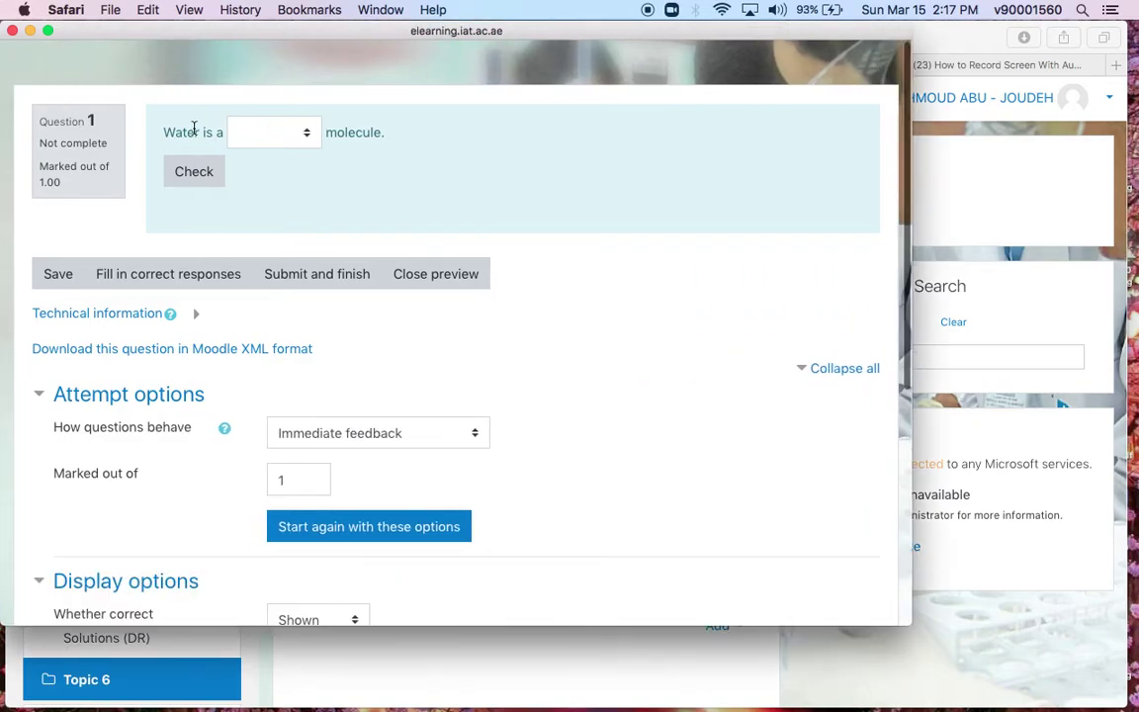
{"action": "left_click", "coordinate": [273, 140]}
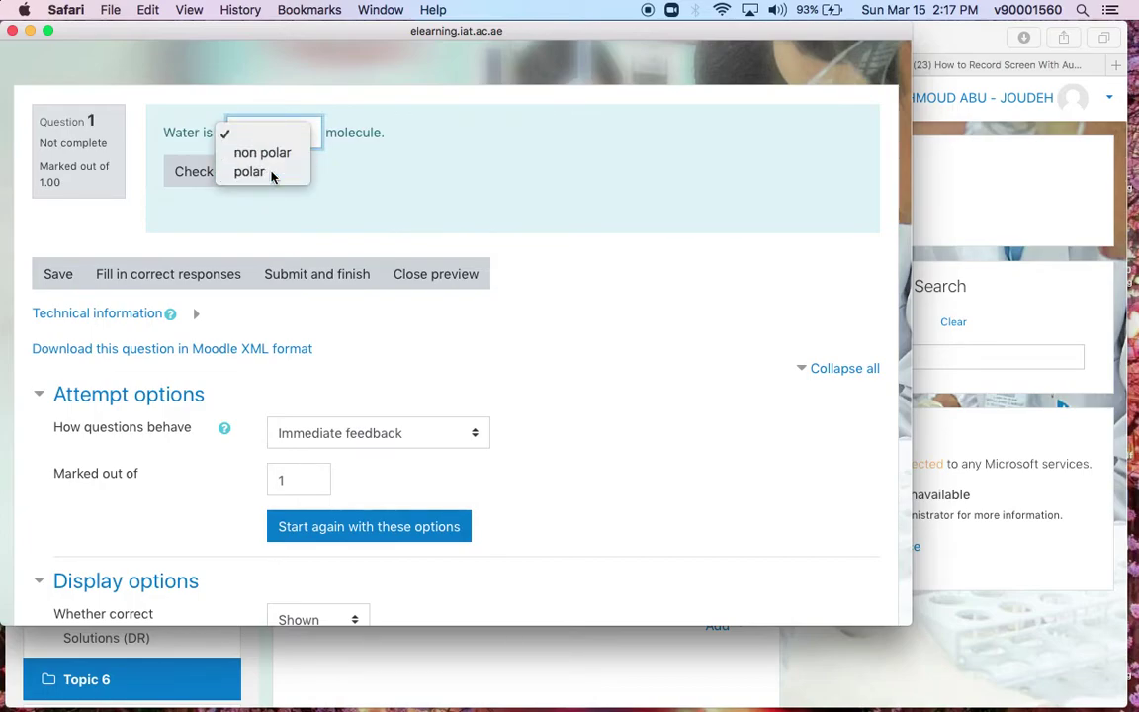
{"action": "left_click", "coordinate": [271, 174]}
{"action": "left_click", "coordinate": [192, 171]}
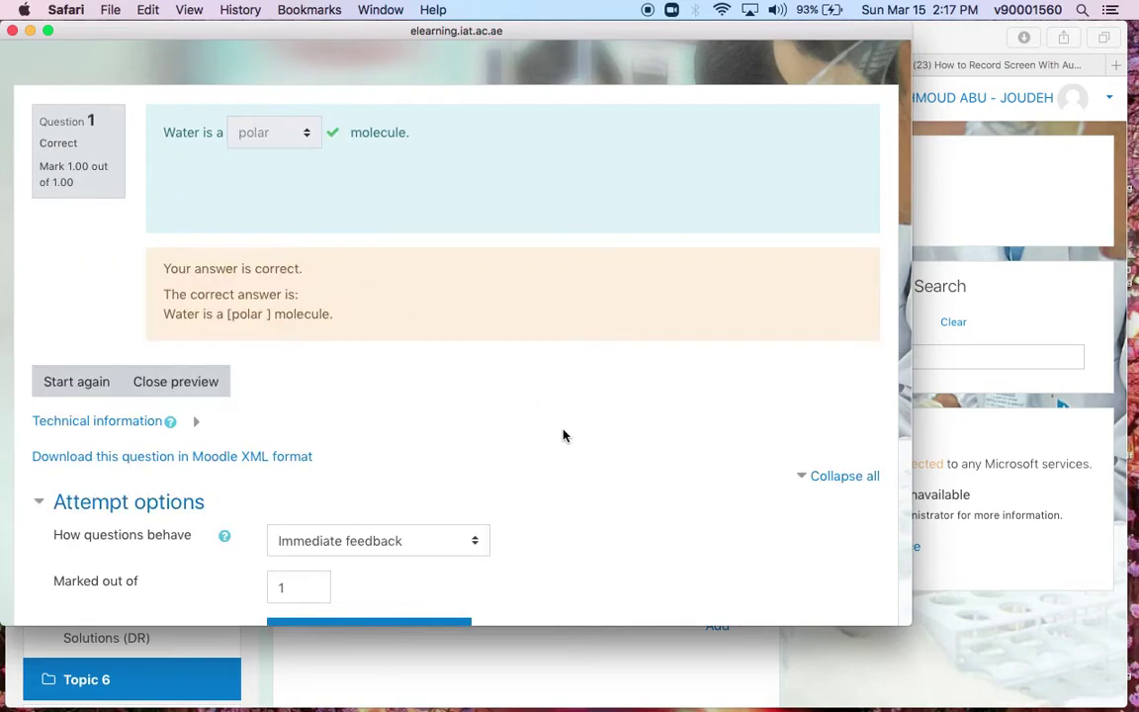
{"action": "scroll", "coordinate": [399, 447], "scroll_direction": "down", "scroll_amount": 10}
{"action": "scroll", "coordinate": [383, 448], "scroll_direction": "up", "scroll_amount": 15}
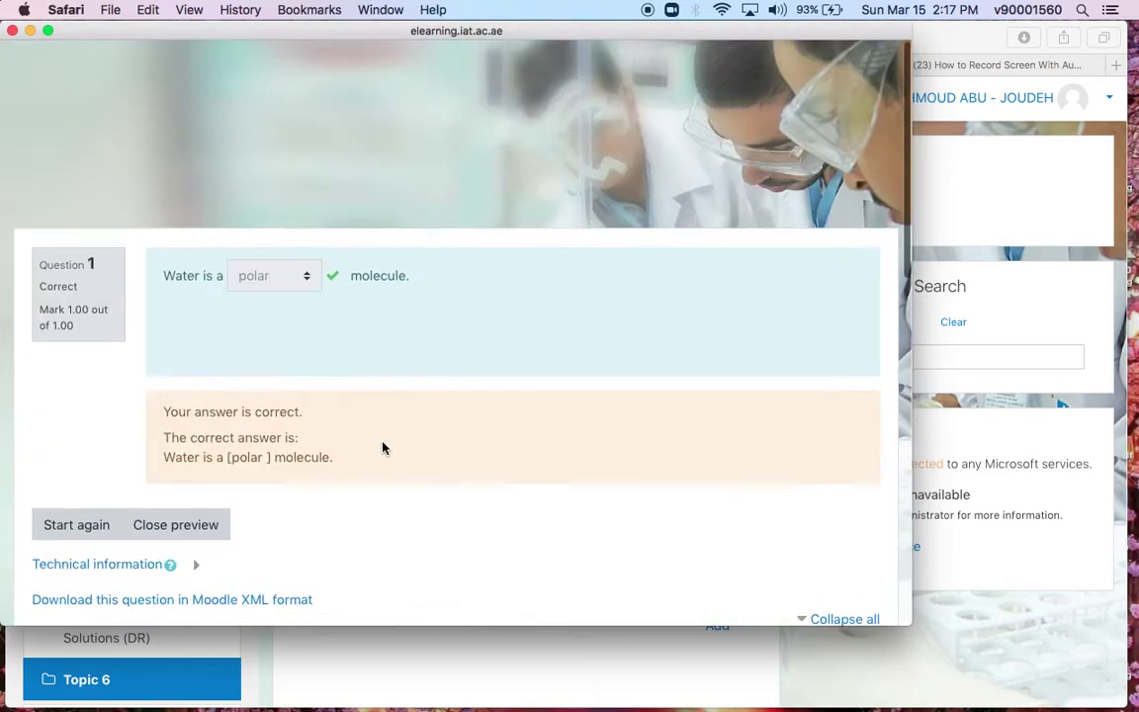
{"action": "left_click", "coordinate": [12, 31]}
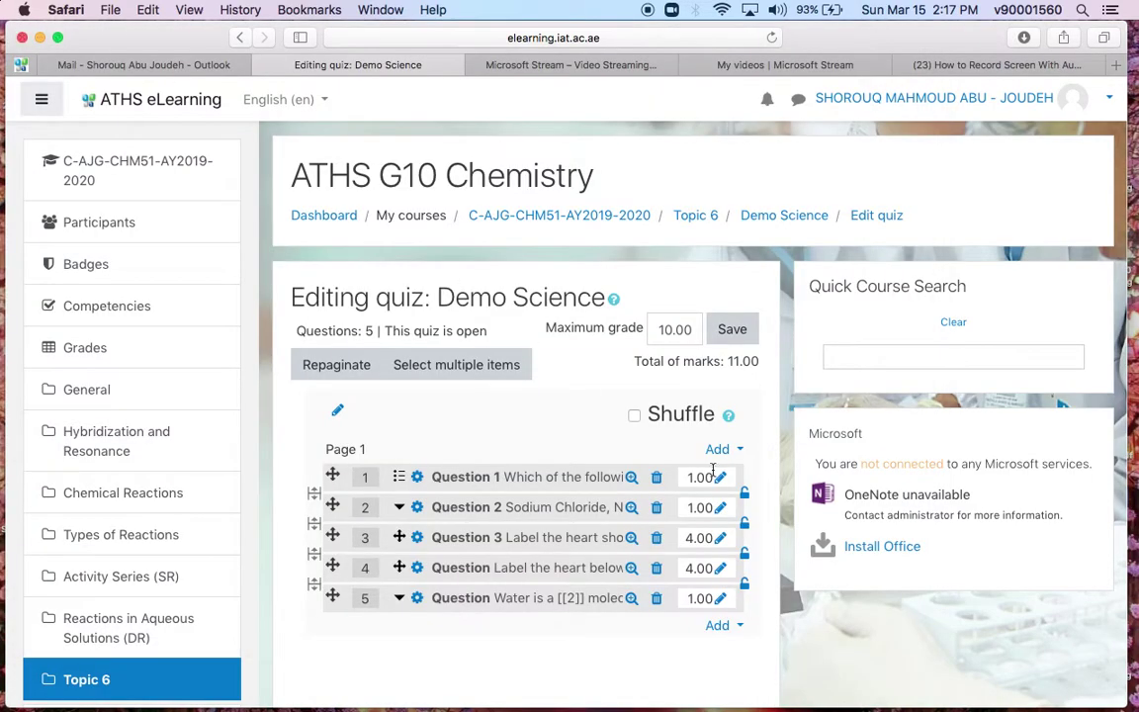
- Reopen the water question for editing and append "The hydrogen atoms have a slight [[x]] charge." to its text
{"action": "left_click", "coordinate": [417, 599]}
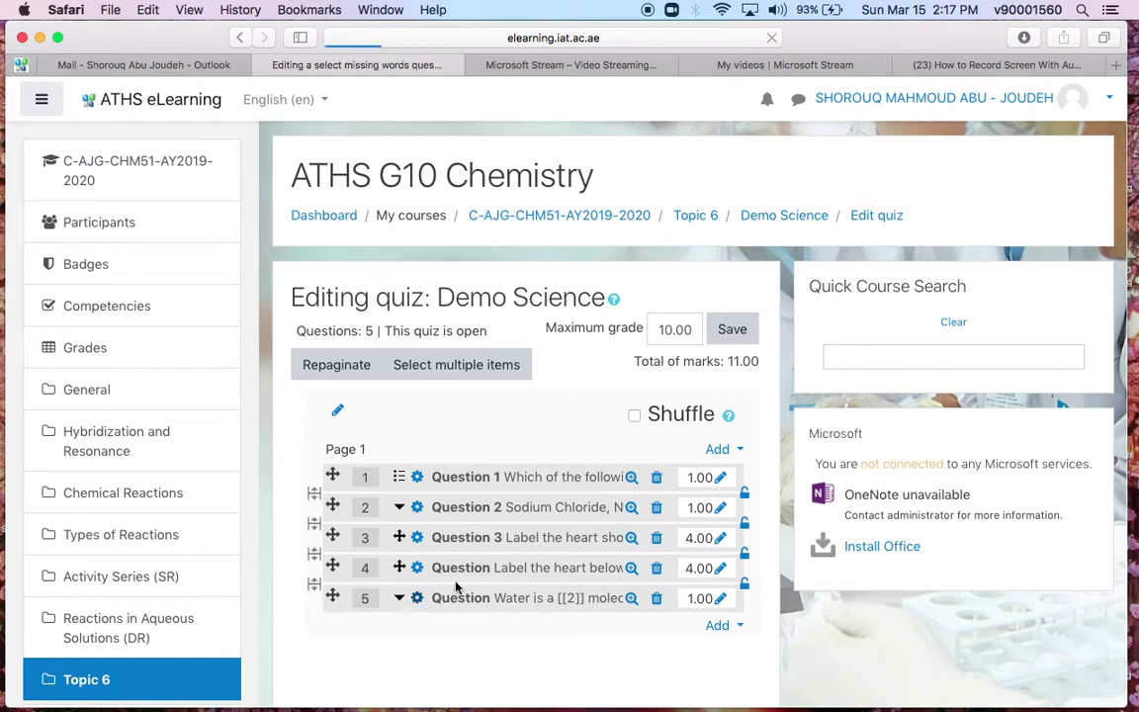
{"action": "scroll", "coordinate": [631, 542], "scroll_direction": "down", "scroll_amount": 3}
{"action": "scroll", "coordinate": [636, 559], "scroll_direction": "down", "scroll_amount": 2}
{"action": "left_click", "coordinate": [621, 474]}
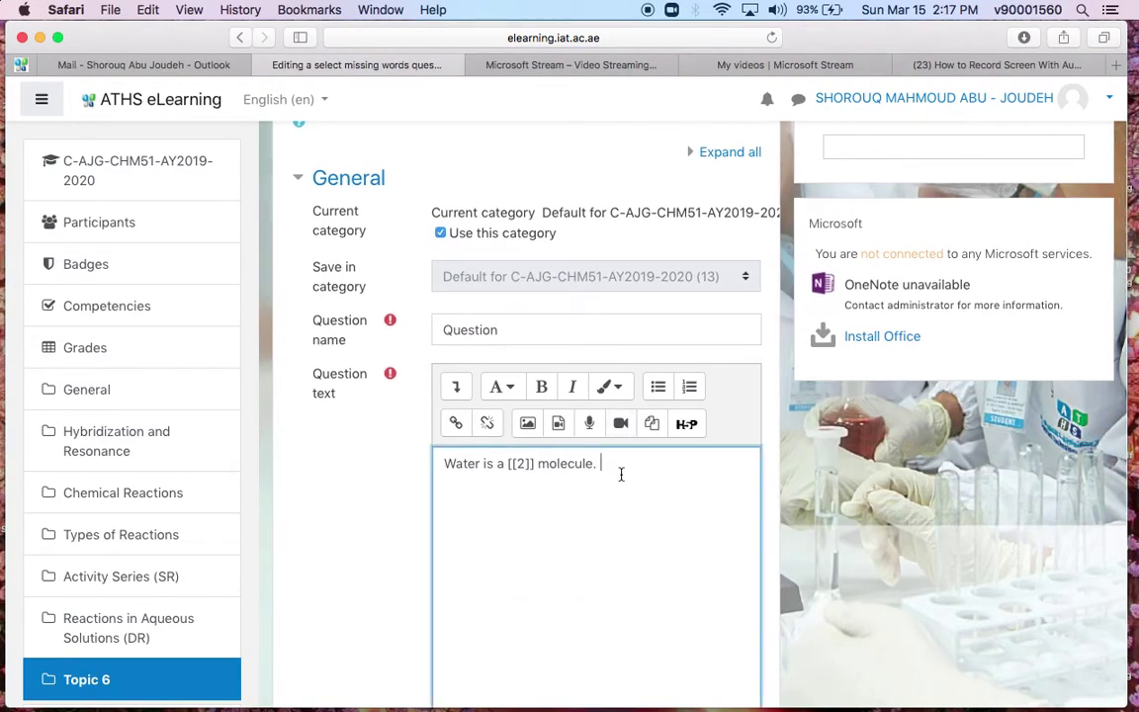
{"action": "type", "text": "The hydrogen"}
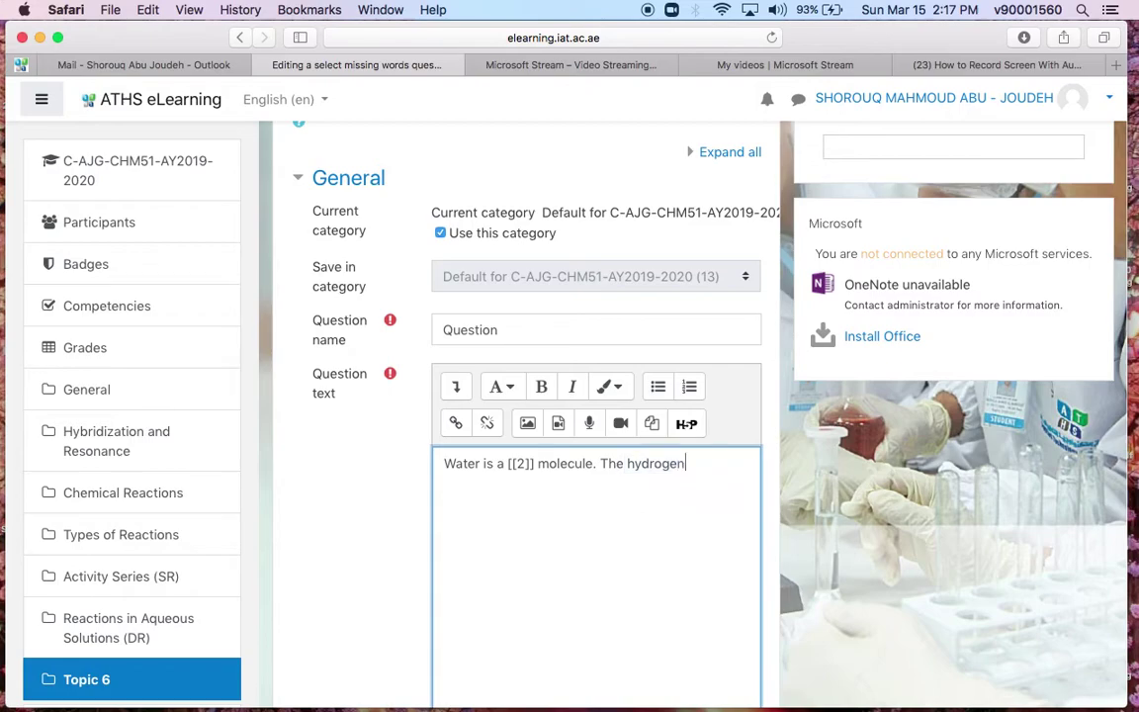
{"action": "type", "text": " atoms have a slight"}
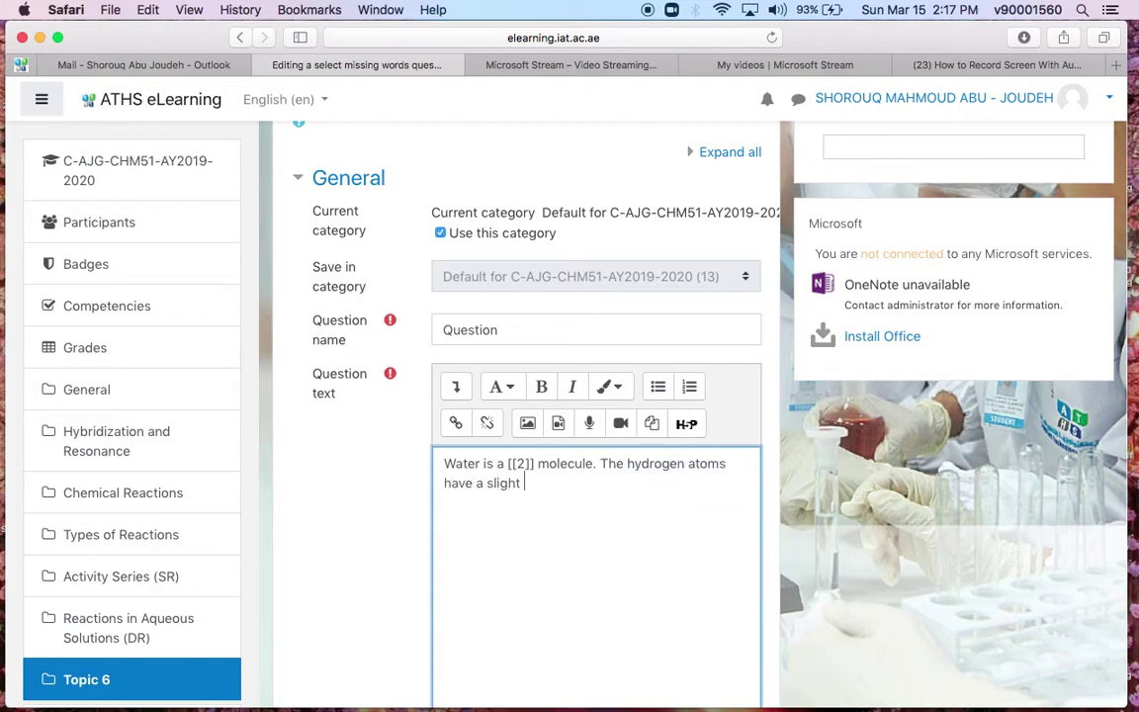
{"action": "type", "text": " ____"}
{"action": "key", "text": "BackSpace"}
{"action": "key", "text": "BackSpace"}
{"action": "key", "text": "BackSpace"}
{"action": "key", "text": "BackSpace"}
{"action": "type", "text": "[[x]] charge."}
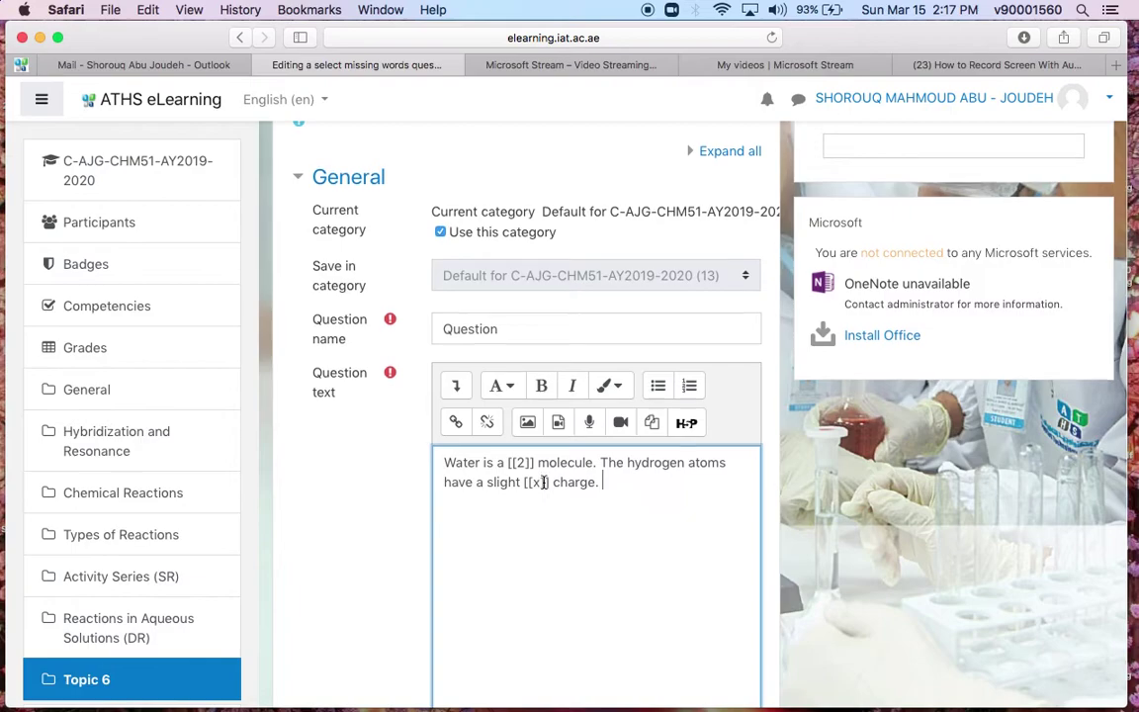
- Enter "positive" as the answer for choice 3 and "negative" as the answer for choice 4
{"action": "scroll", "coordinate": [542, 483], "scroll_direction": "down", "scroll_amount": 20}
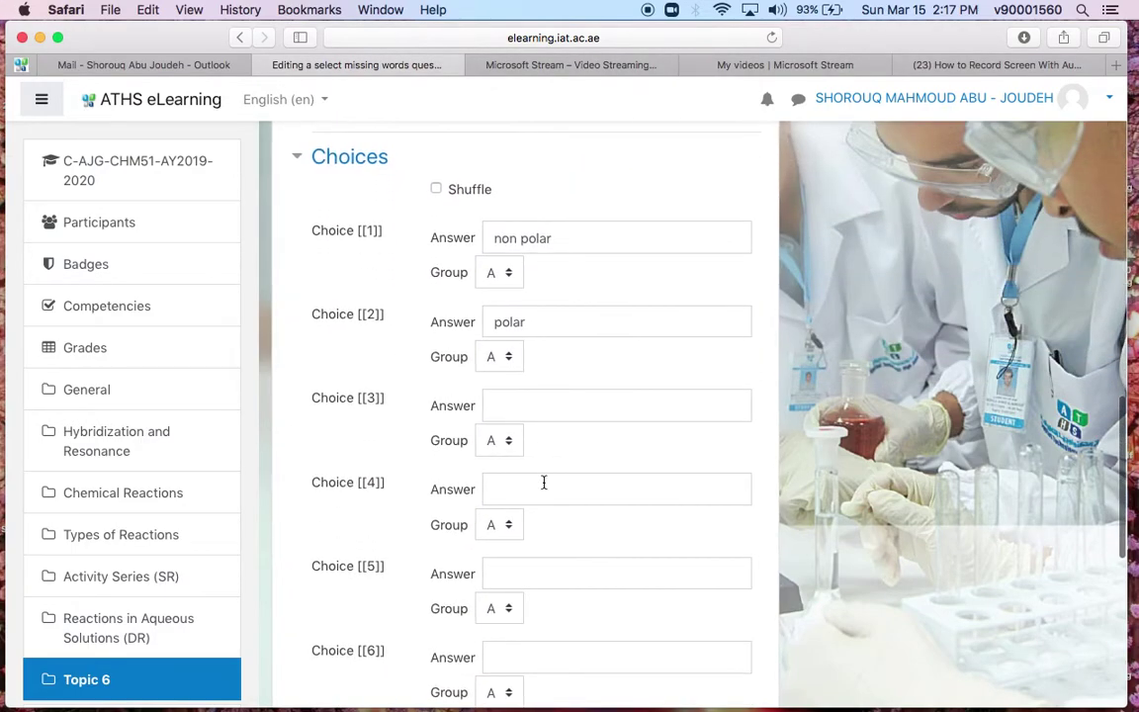
{"action": "scroll", "coordinate": [543, 483], "scroll_direction": "down", "scroll_amount": 1}
{"action": "left_click", "coordinate": [501, 394]}
{"action": "type", "text": "positive"}
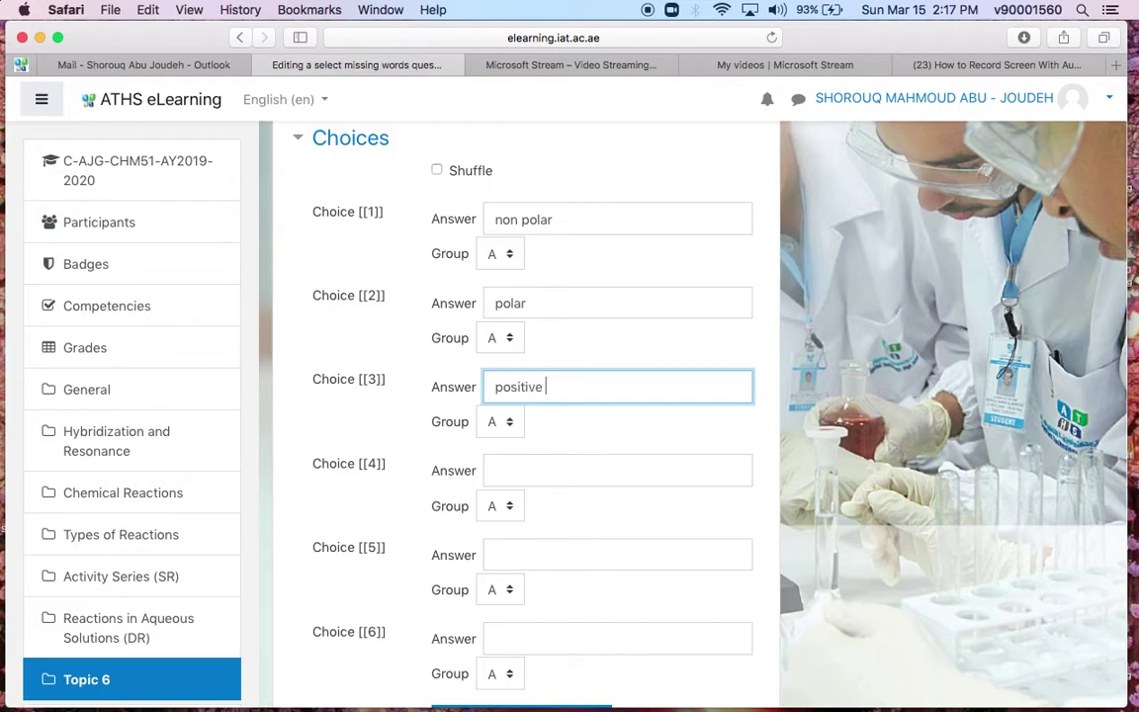
{"action": "left_click", "coordinate": [504, 477]}
{"action": "type", "text": "negativa"}
{"action": "key", "text": "BackSpace"}
{"action": "key", "text": "BackSpace"}
{"action": "key", "text": "BackSpace"}
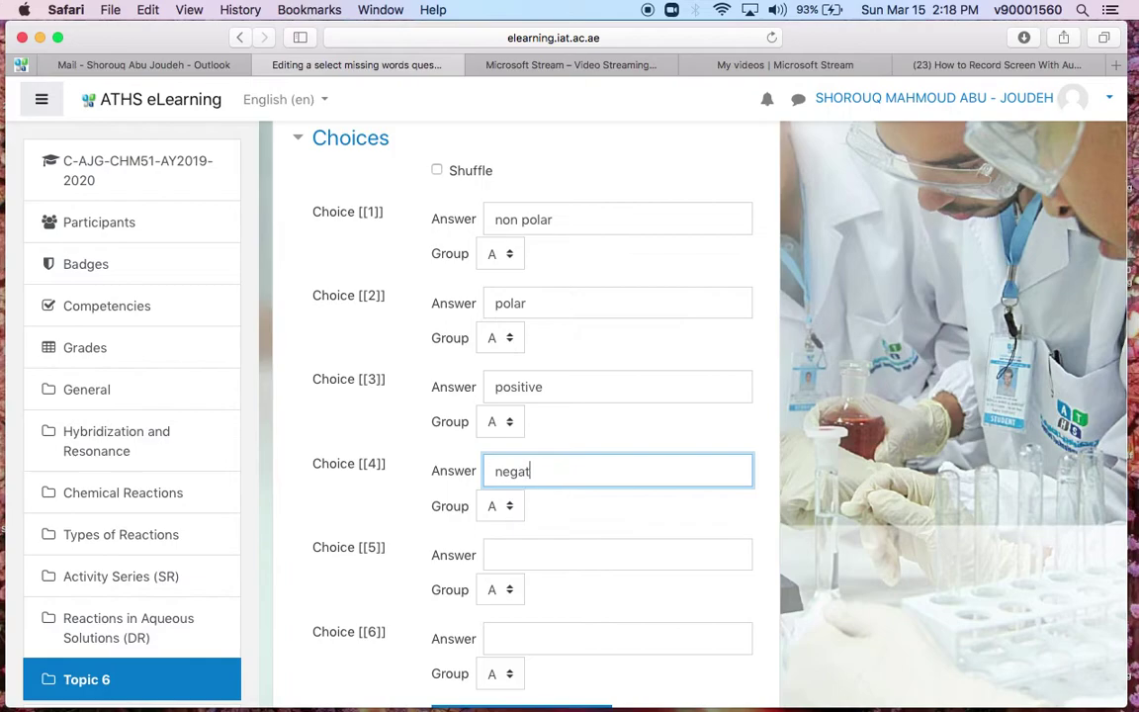
{"action": "type", "text": "ve"}
- Assign choice 3 "positive" and choice 4 "negative" to group B
{"action": "left_click", "coordinate": [497, 419]}
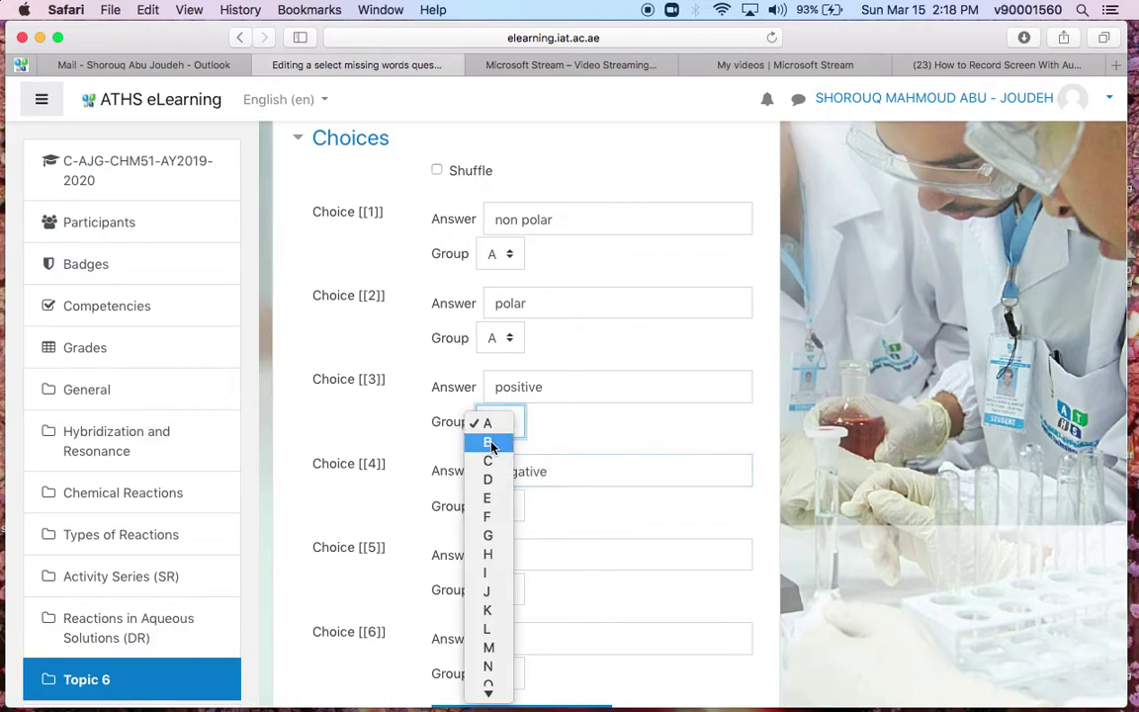
{"action": "left_click", "coordinate": [492, 445]}
{"action": "left_click", "coordinate": [492, 505]}
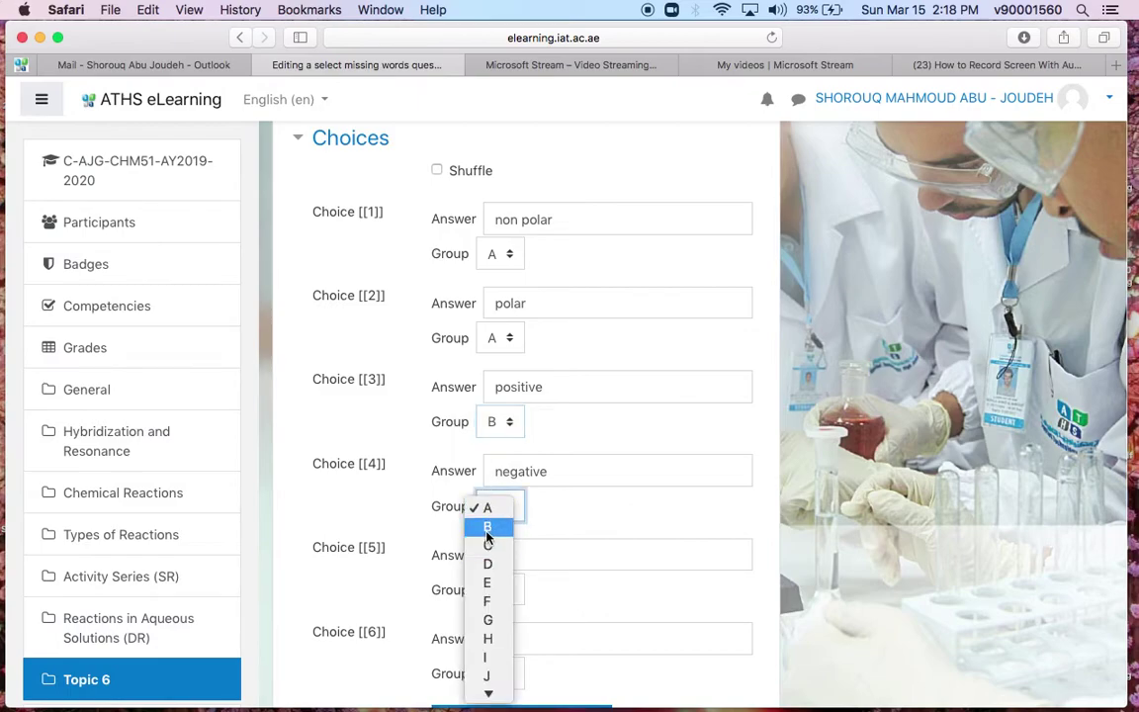
{"action": "left_click", "coordinate": [487, 531]}
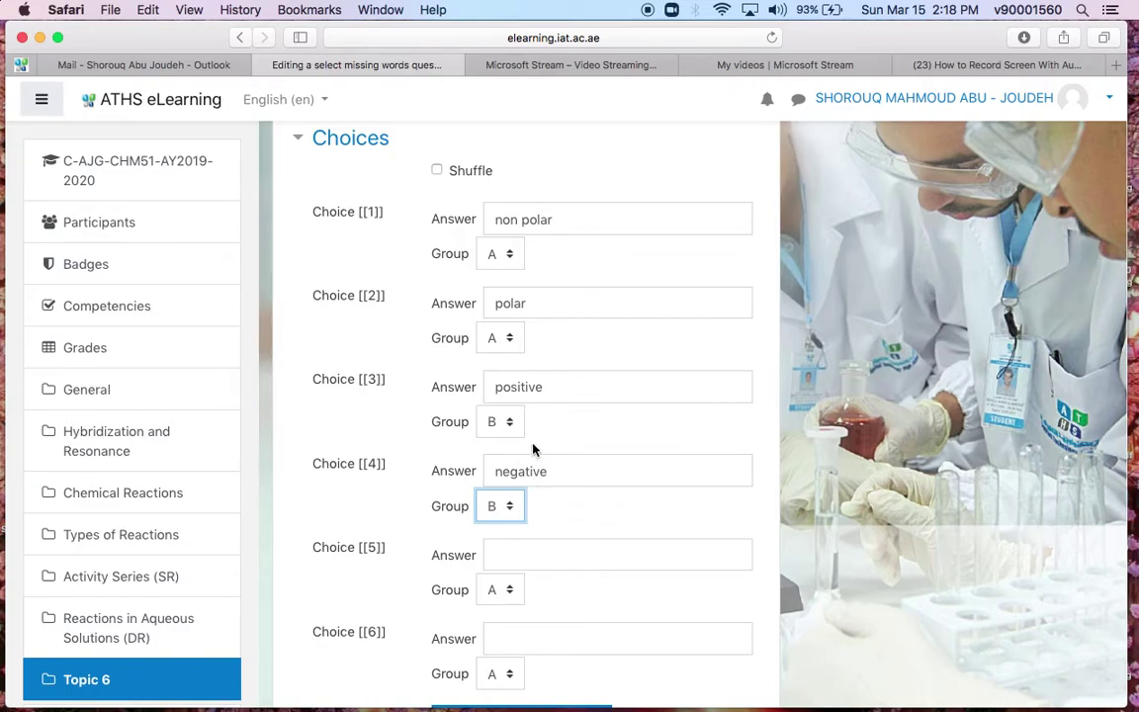
{"action": "left_click", "coordinate": [373, 385]}
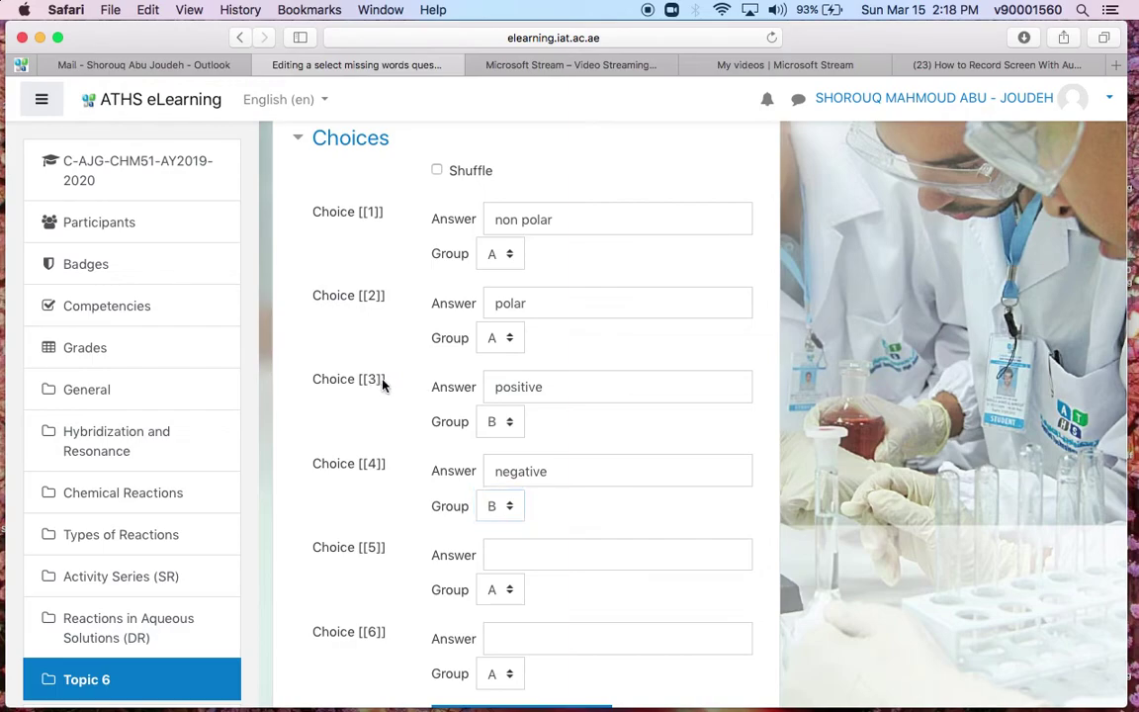
- Change the second gap placeholder in the question text from x to [[3]] and save the question
{"action": "scroll", "coordinate": [524, 388], "scroll_direction": "up", "scroll_amount": 10}
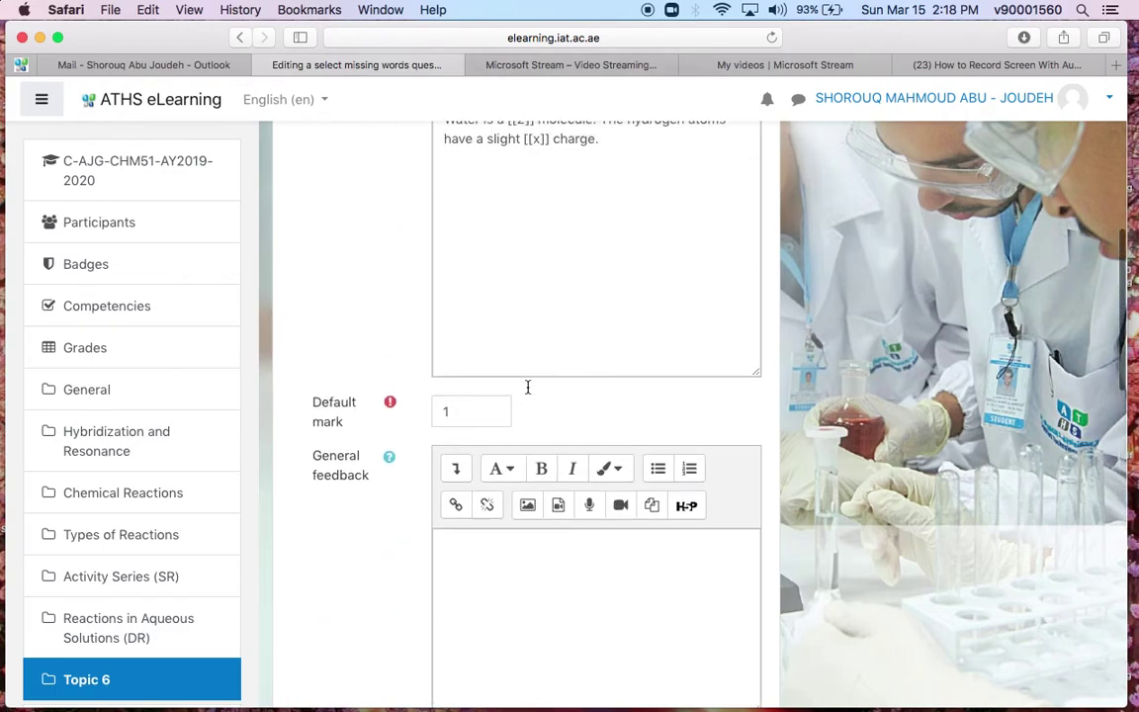
{"action": "scroll", "coordinate": [527, 387], "scroll_direction": "up", "scroll_amount": 5}
{"action": "double_click", "coordinate": [533, 411]}
{"action": "key", "text": "BackSpace"}
{"action": "type", "text": "3"}
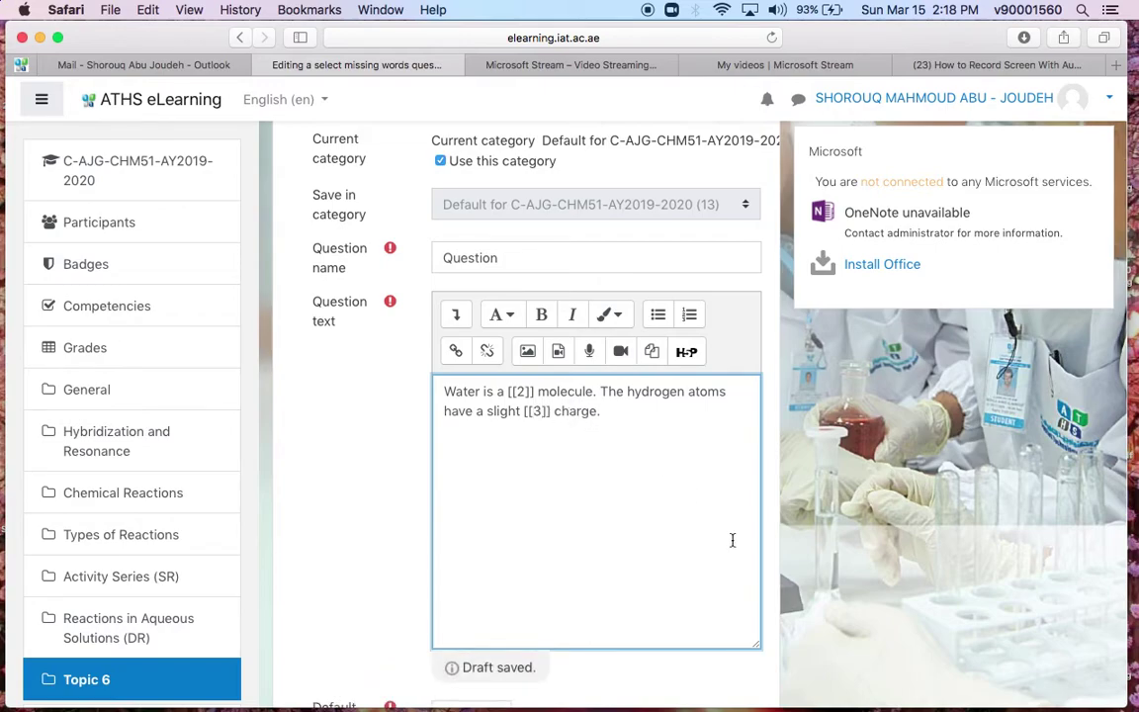
{"action": "scroll", "coordinate": [731, 540], "scroll_direction": "down", "scroll_amount": 10}
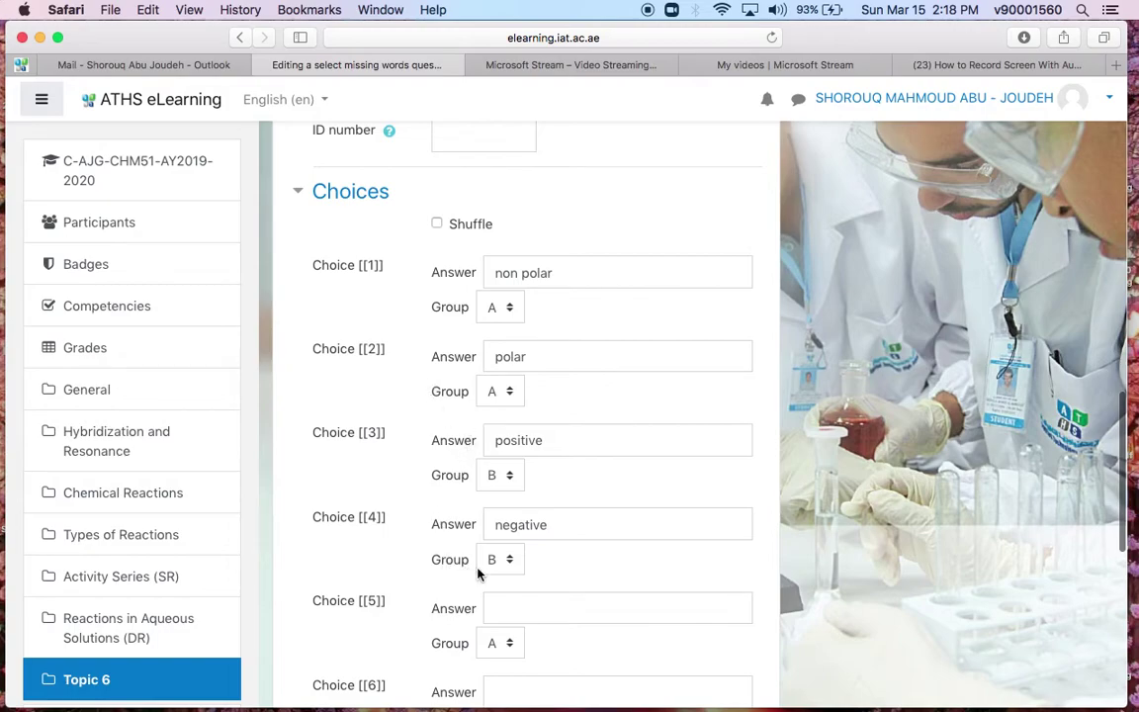
{"action": "scroll", "coordinate": [474, 572], "scroll_direction": "down", "scroll_amount": 3}
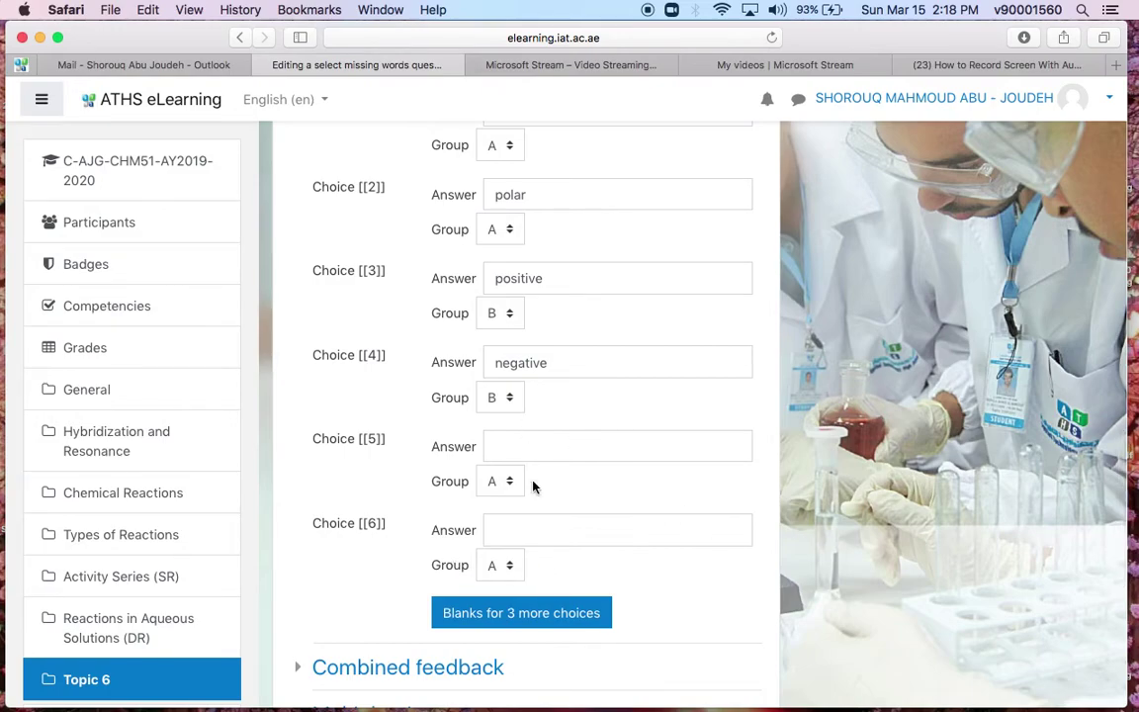
{"action": "scroll", "coordinate": [600, 517], "scroll_direction": "down", "scroll_amount": 5}
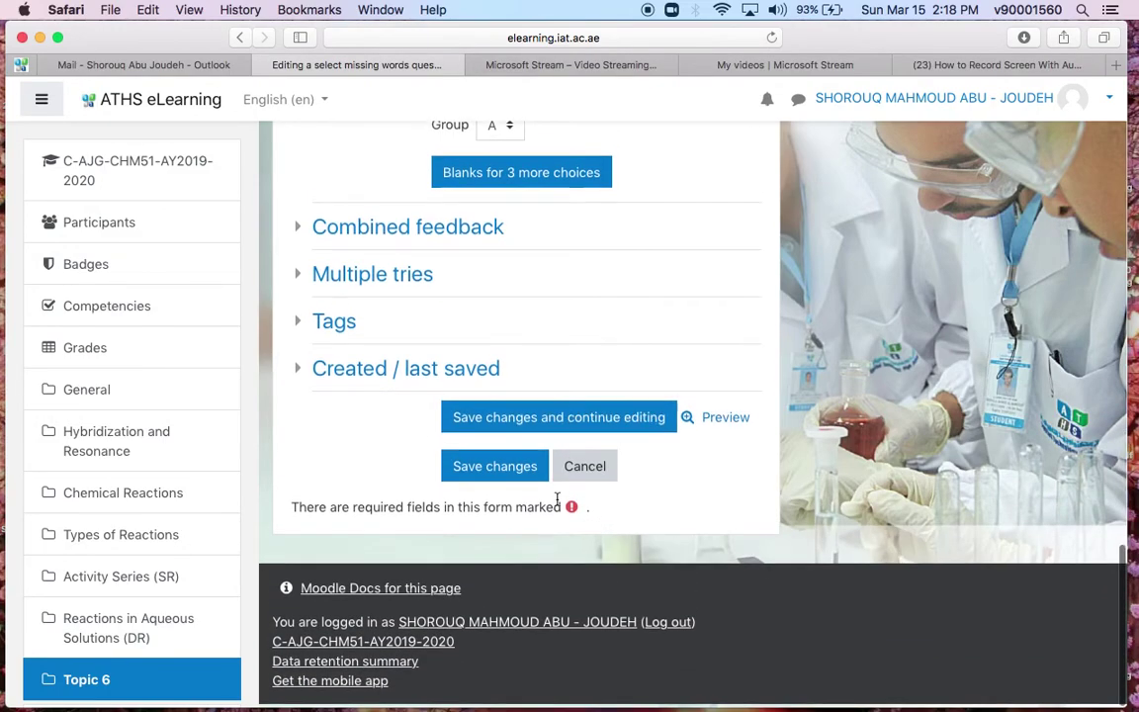
{"action": "left_click", "coordinate": [495, 468]}
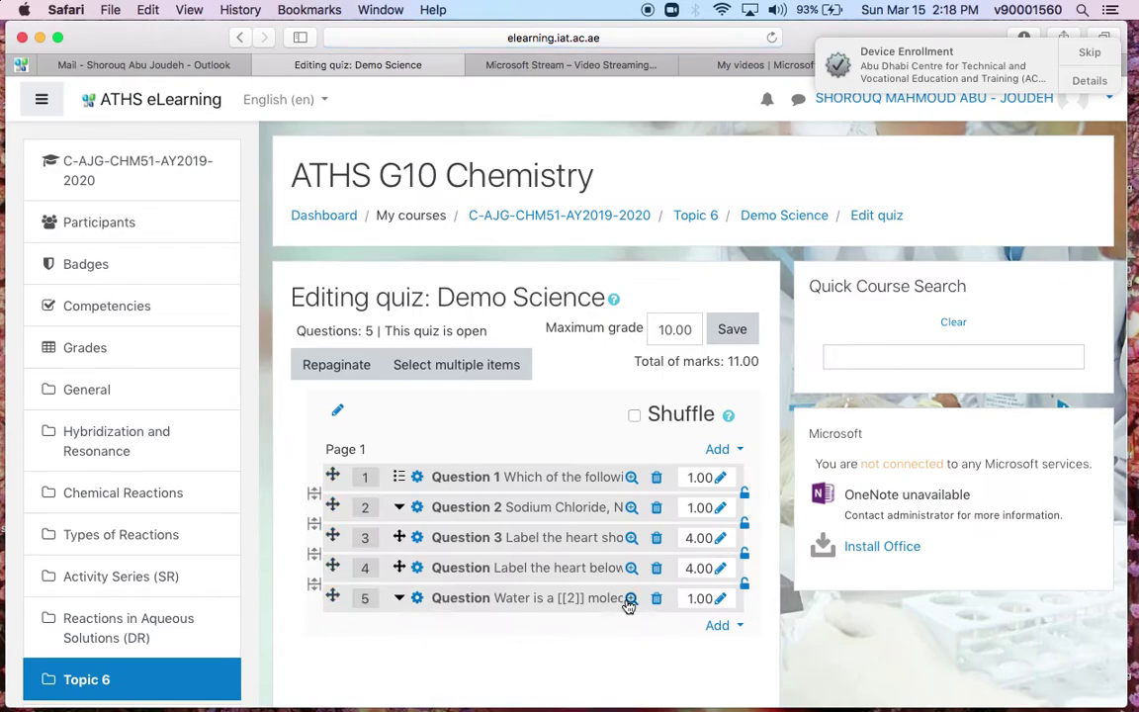
- Preview the water question in an enlarged window and check the answers "polar" and "positive" for its two gaps
{"action": "left_click", "coordinate": [631, 598]}
{"action": "left_click_drag", "start_coordinate": [710, 554], "coordinate": [1040, 704]}
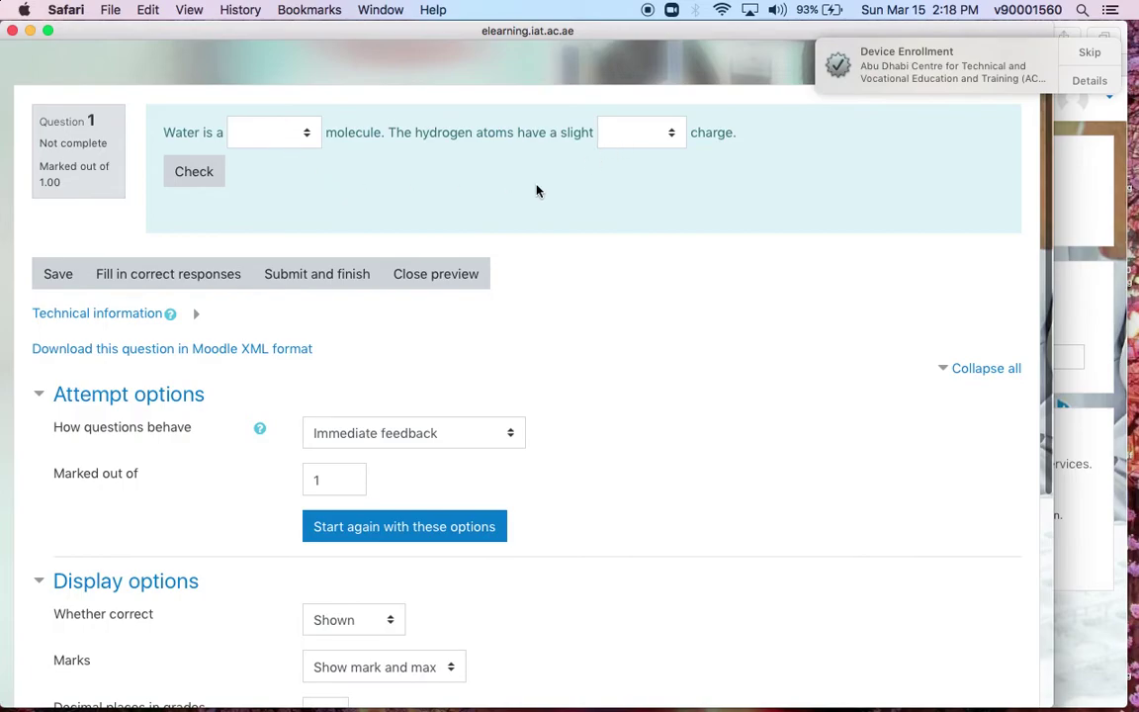
{"action": "left_click", "coordinate": [265, 138]}
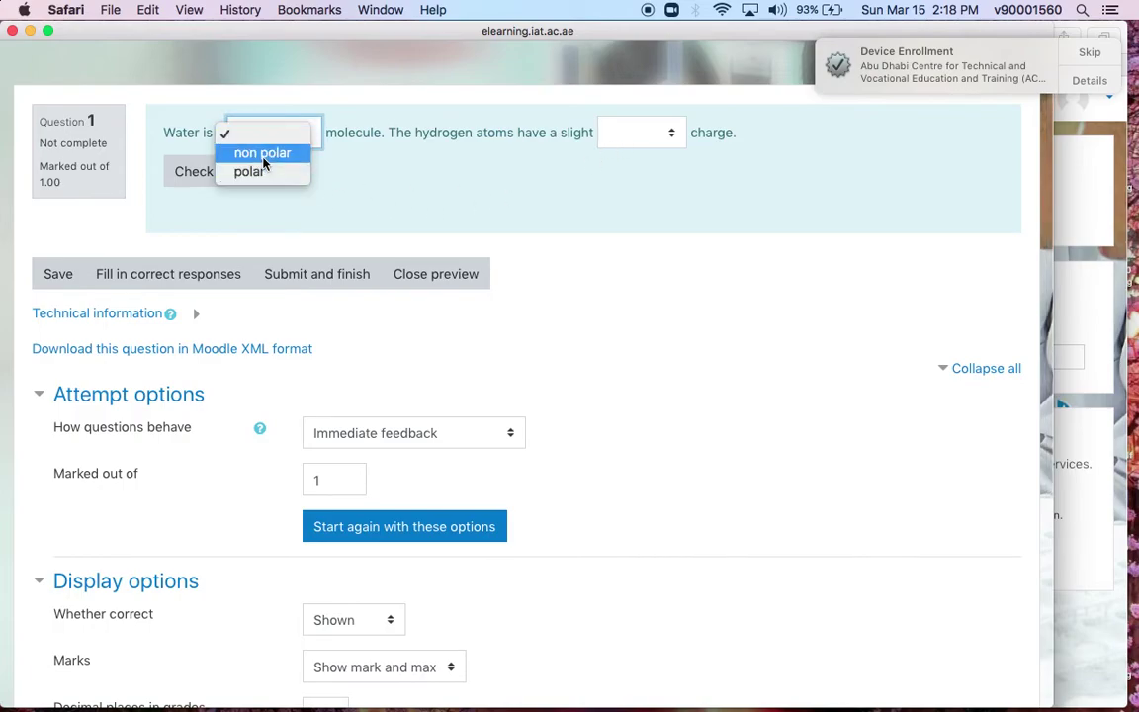
{"action": "left_click", "coordinate": [265, 173]}
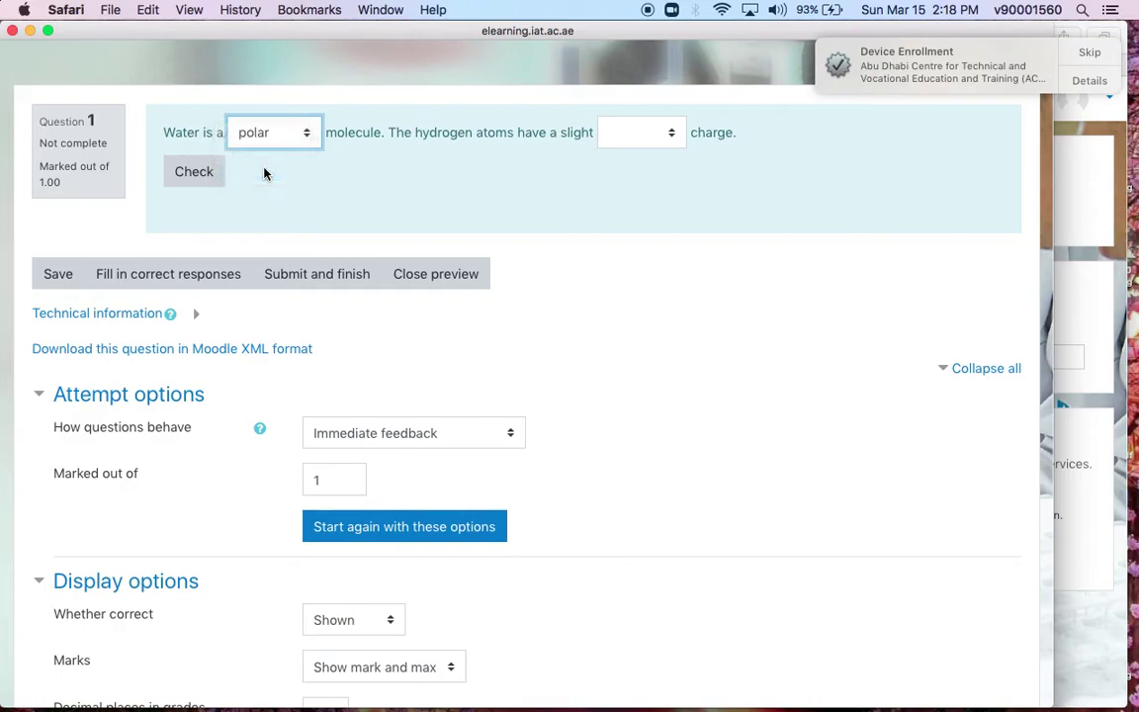
{"action": "left_click", "coordinate": [620, 138]}
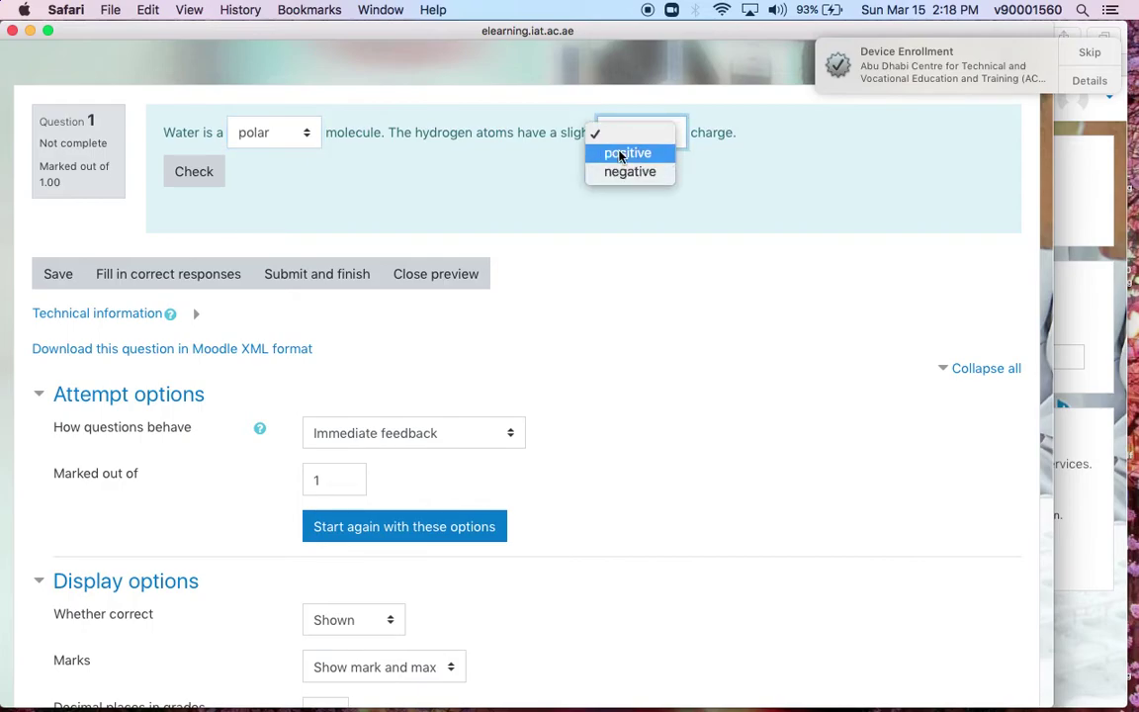
{"action": "left_click", "coordinate": [620, 155]}
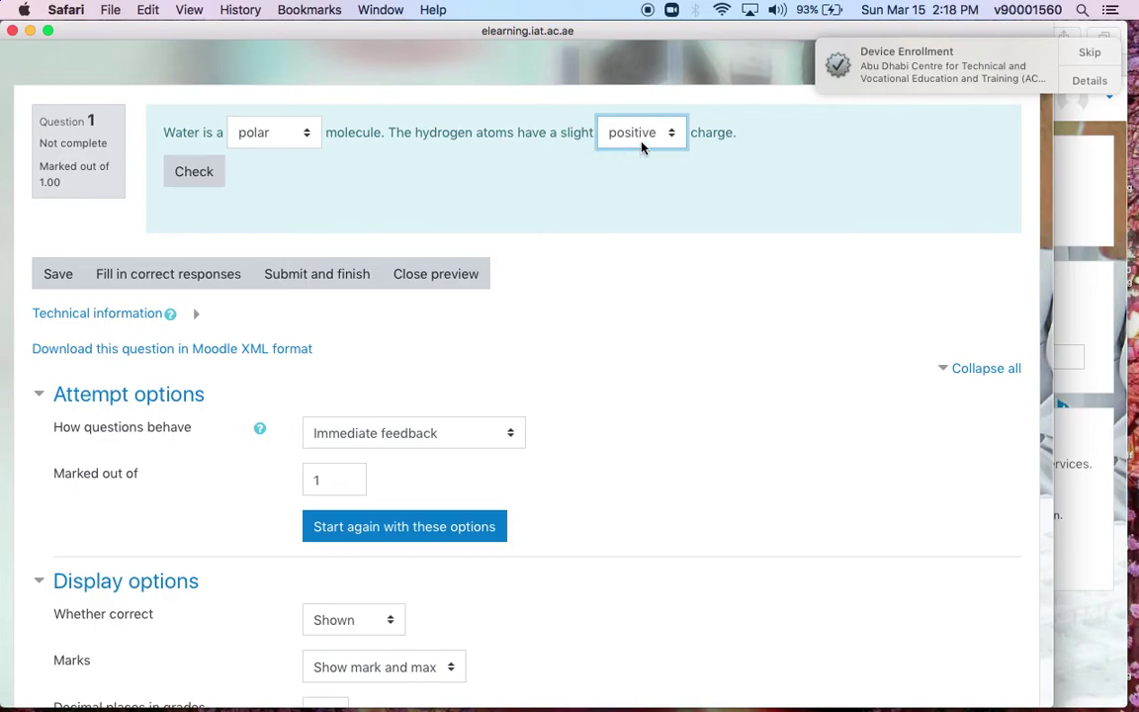
{"action": "left_click", "coordinate": [641, 146]}
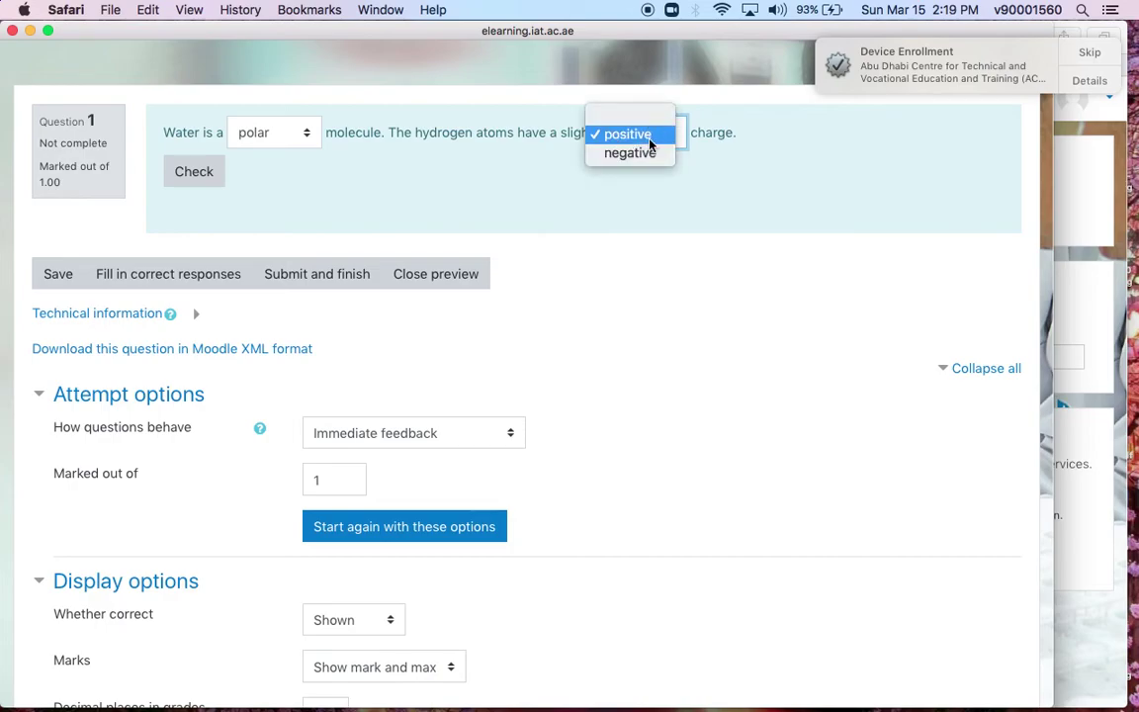
{"action": "left_click", "coordinate": [649, 145]}
{"action": "left_click", "coordinate": [192, 175]}
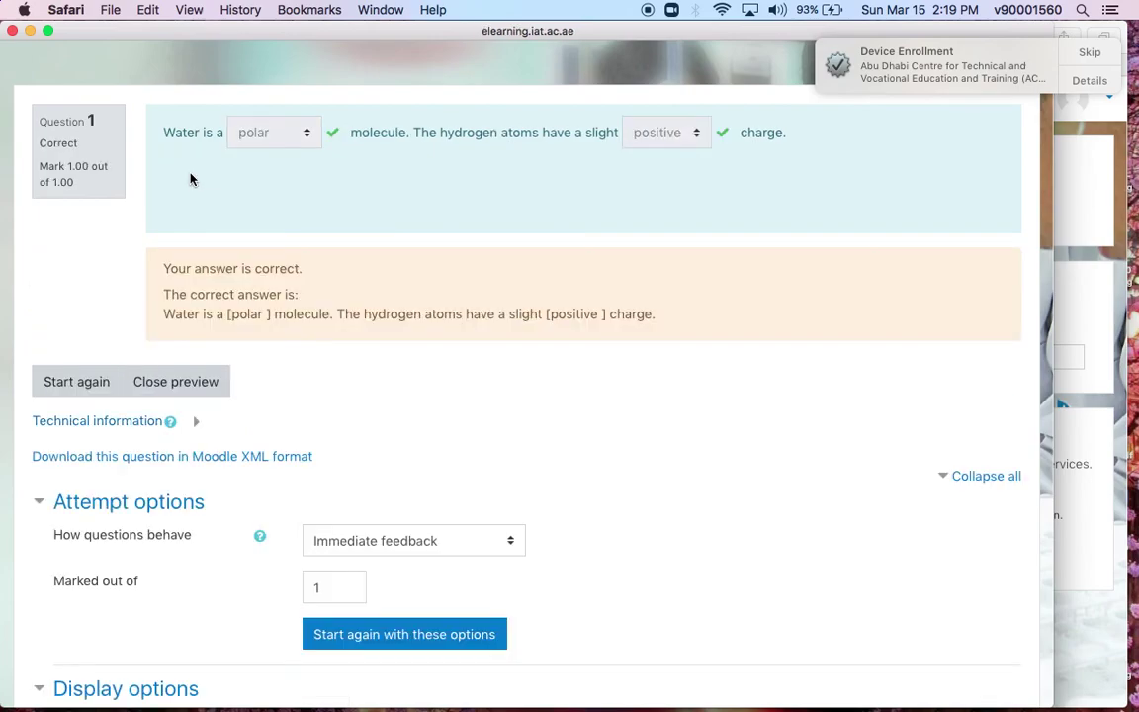